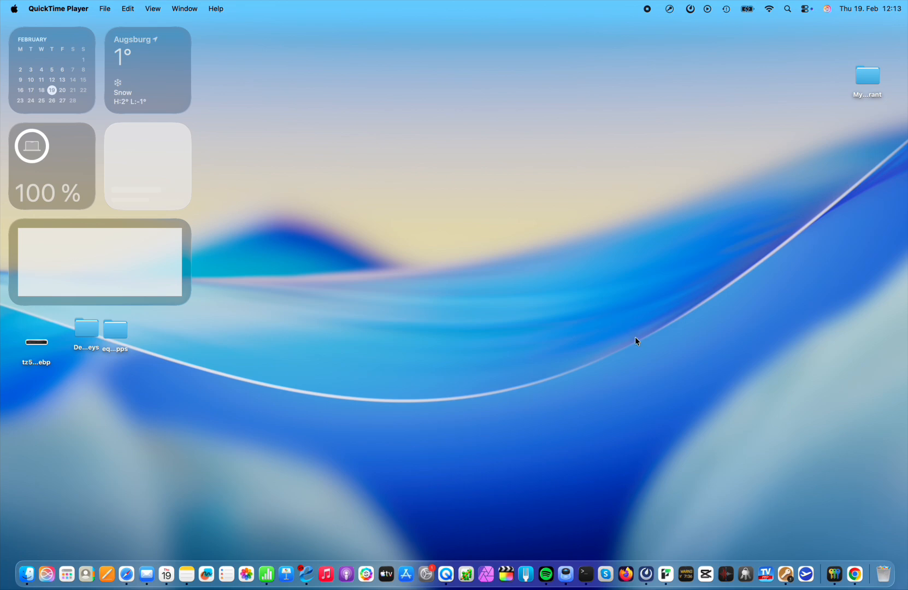
Step: Open Mail Designer 365 and browse the Sales, Announcements, Events and Seasonal design idea categories
{"action": "left_click", "coordinate": [807, 584]}
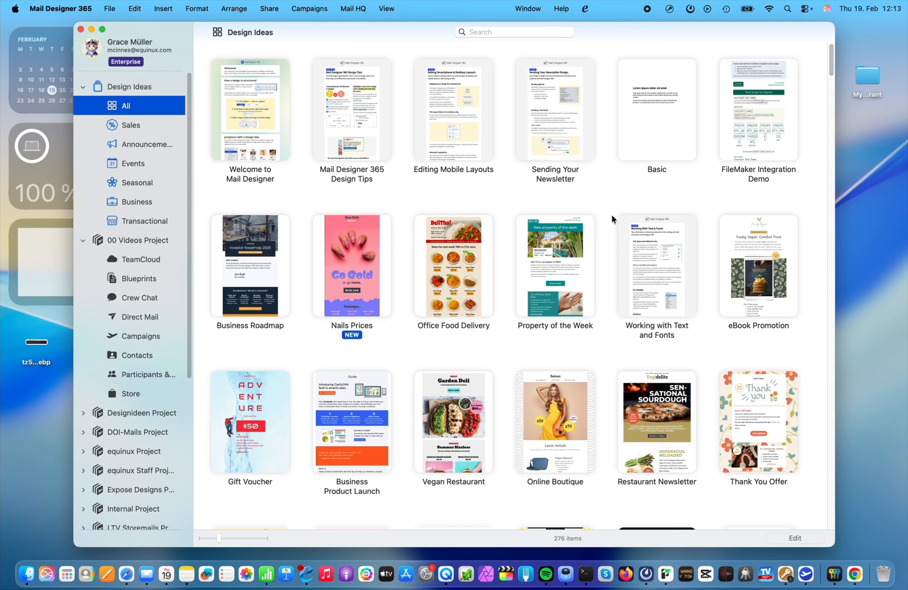
{"action": "left_click", "coordinate": [148, 126]}
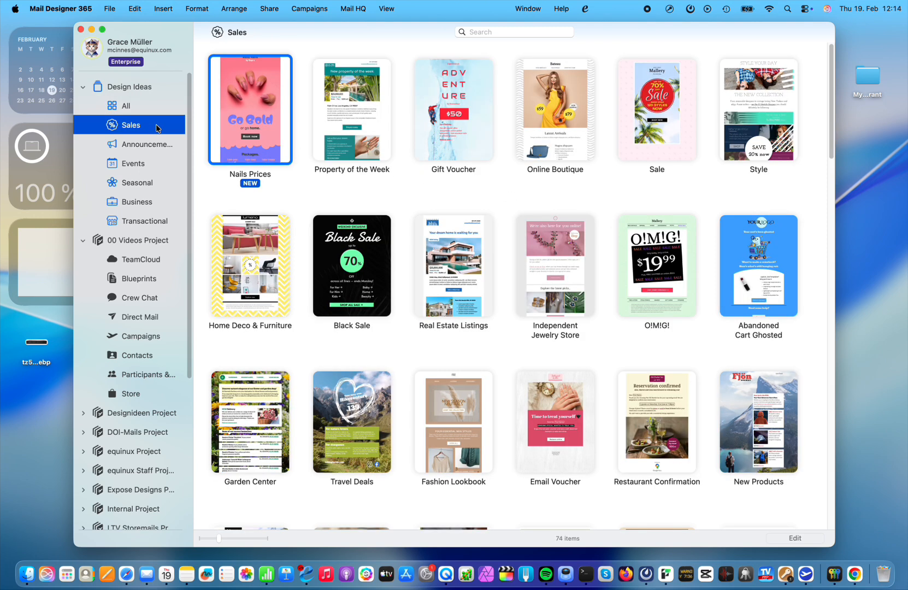
{"action": "left_click", "coordinate": [145, 147]}
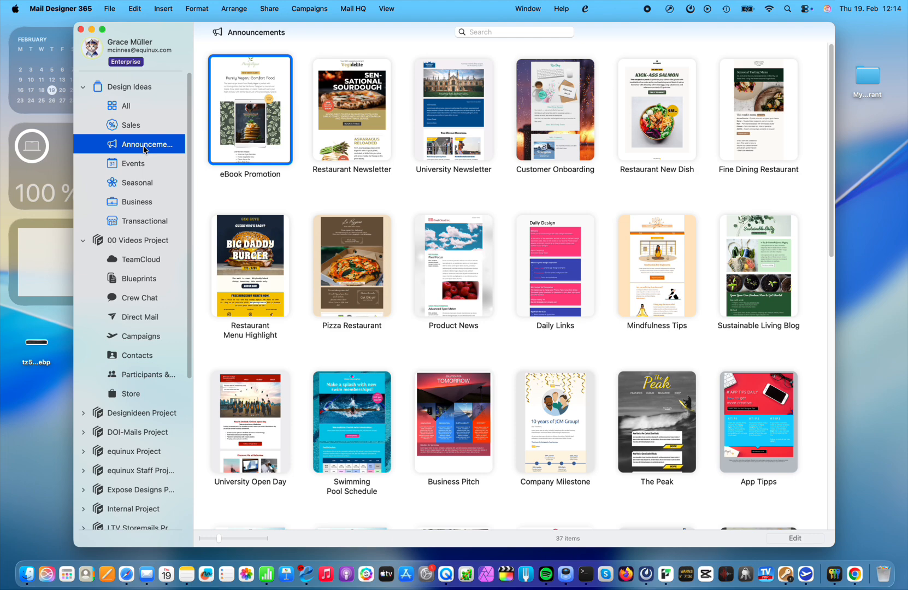
{"action": "left_click", "coordinate": [146, 166]}
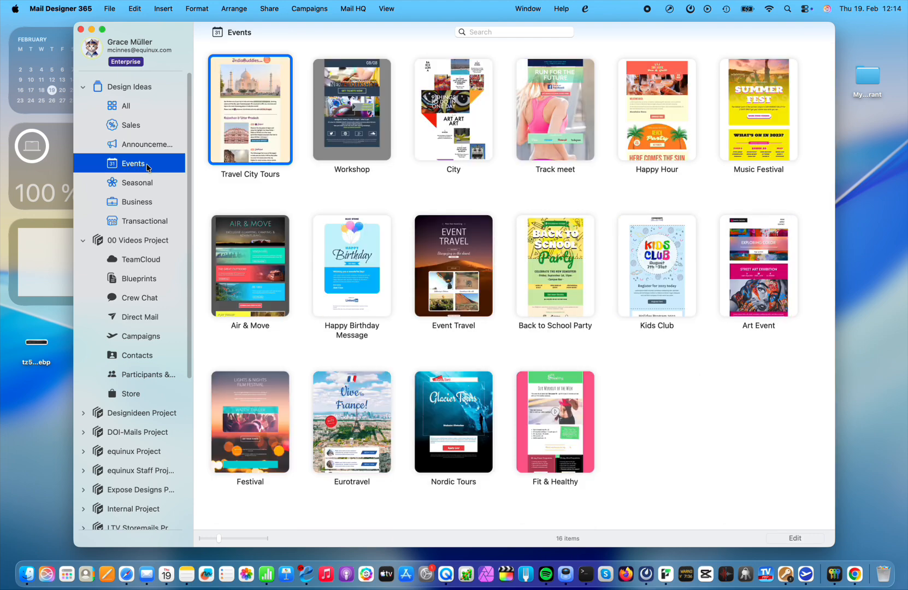
{"action": "left_click", "coordinate": [148, 186]}
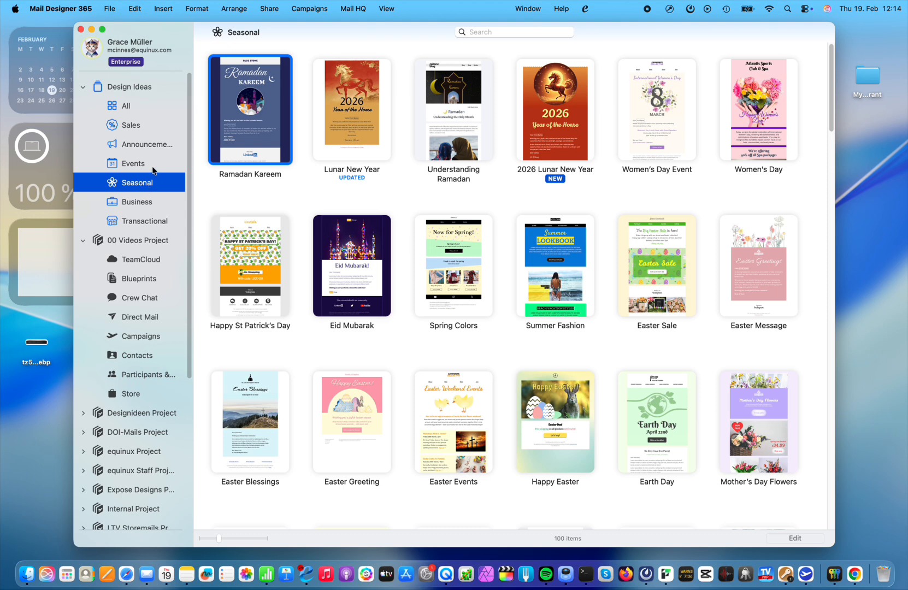
Step: Search all design ideas for "restaurant"
{"action": "left_click", "coordinate": [139, 106]}
{"action": "left_click", "coordinate": [508, 32]}
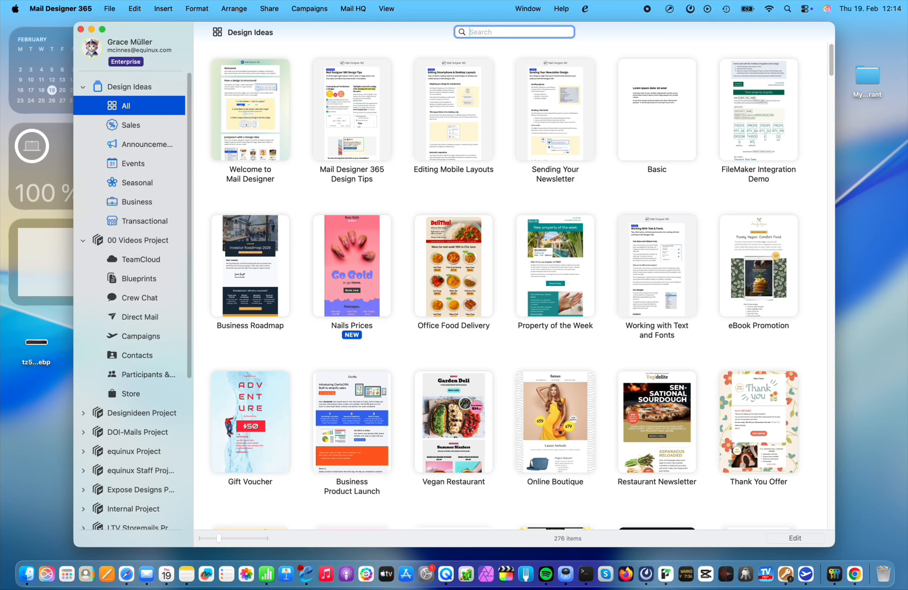
{"action": "type", "text": "restaurant"}
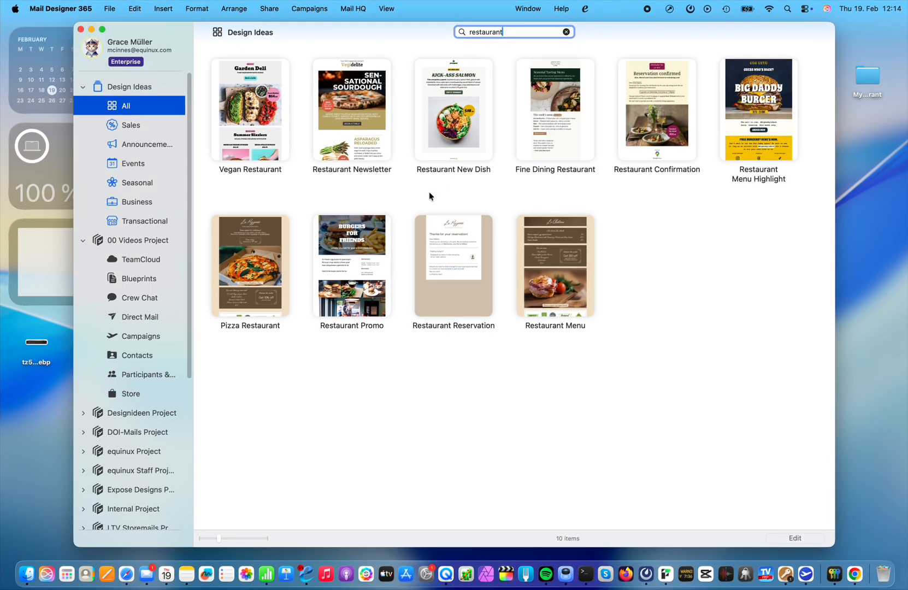
Step: Preview the Vegan Restaurant, Pizza Restaurant, Restaurant Menu Highlight and Restaurant Confirmation templates
{"action": "left_click", "coordinate": [232, 122]}
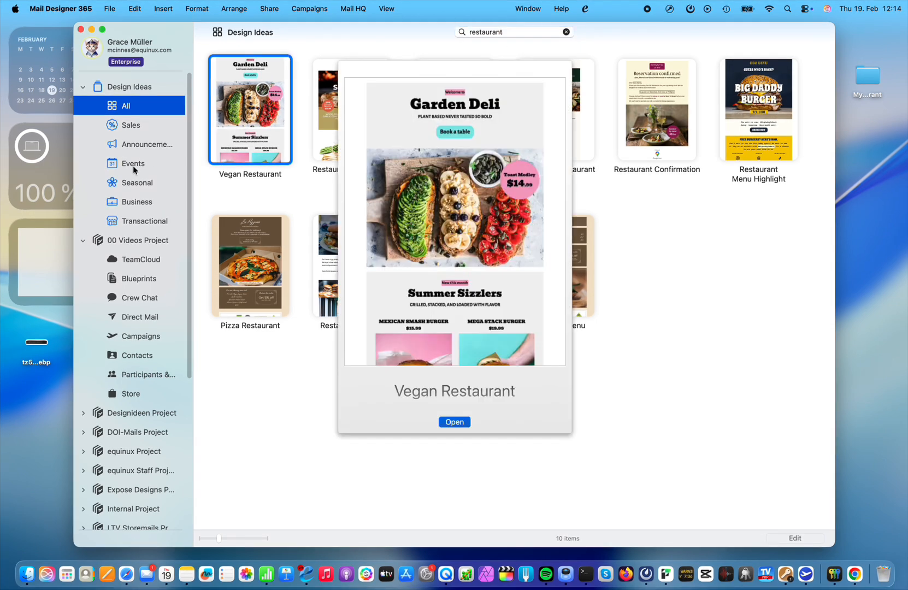
{"action": "left_click", "coordinate": [270, 262]}
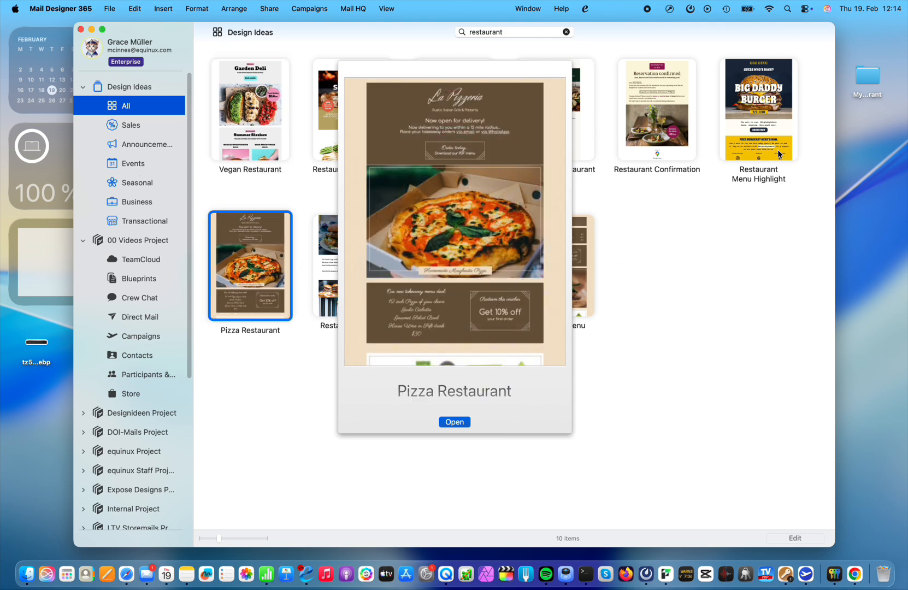
{"action": "left_click", "coordinate": [778, 134]}
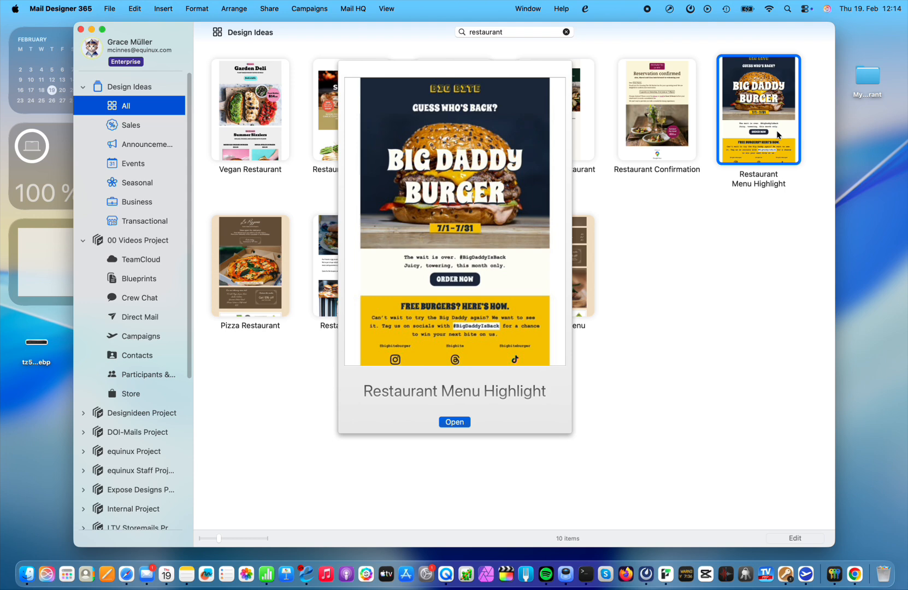
{"action": "left_click", "coordinate": [672, 130]}
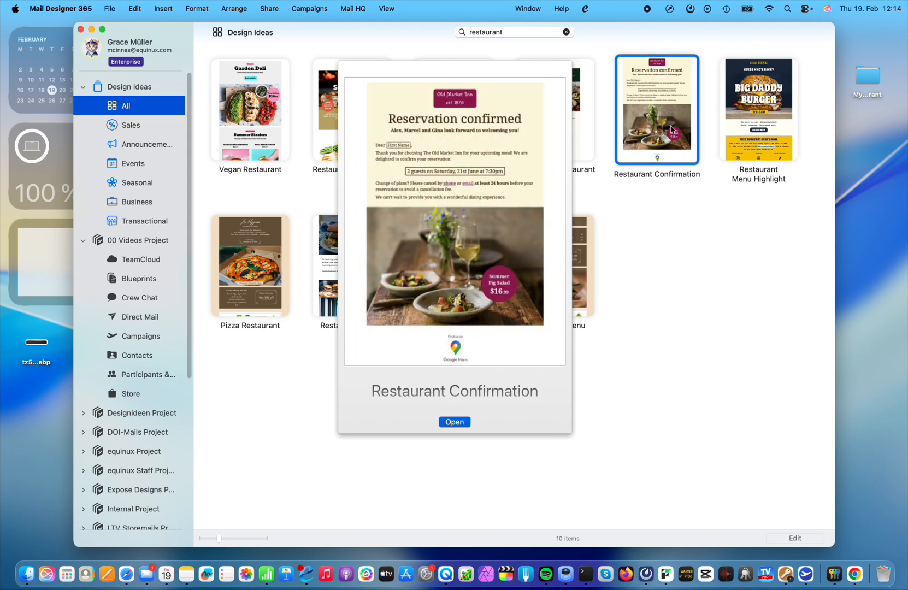
{"action": "key", "text": "Escape"}
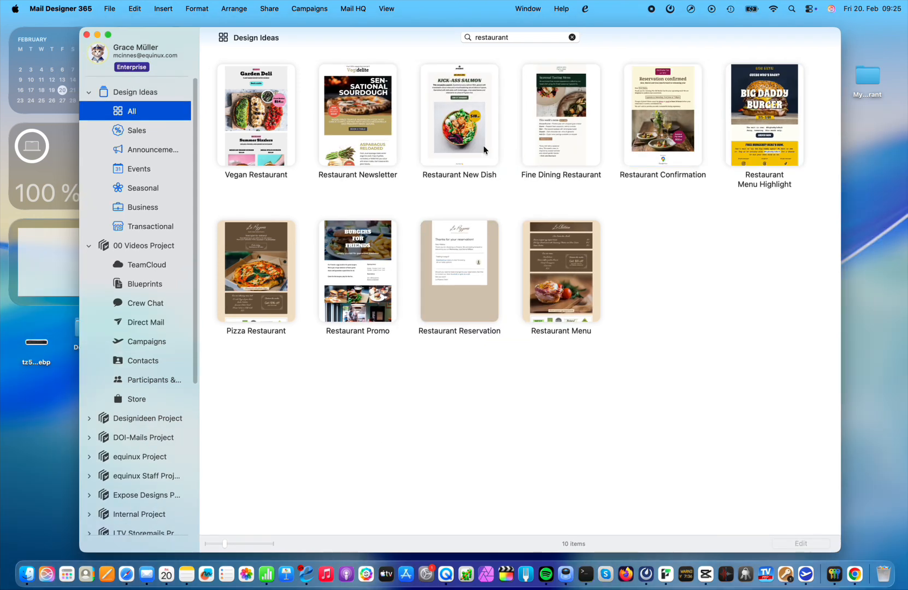
Step: Open the Restaurant New Dish template as a new newsletter design
{"action": "left_click", "coordinate": [485, 149]}
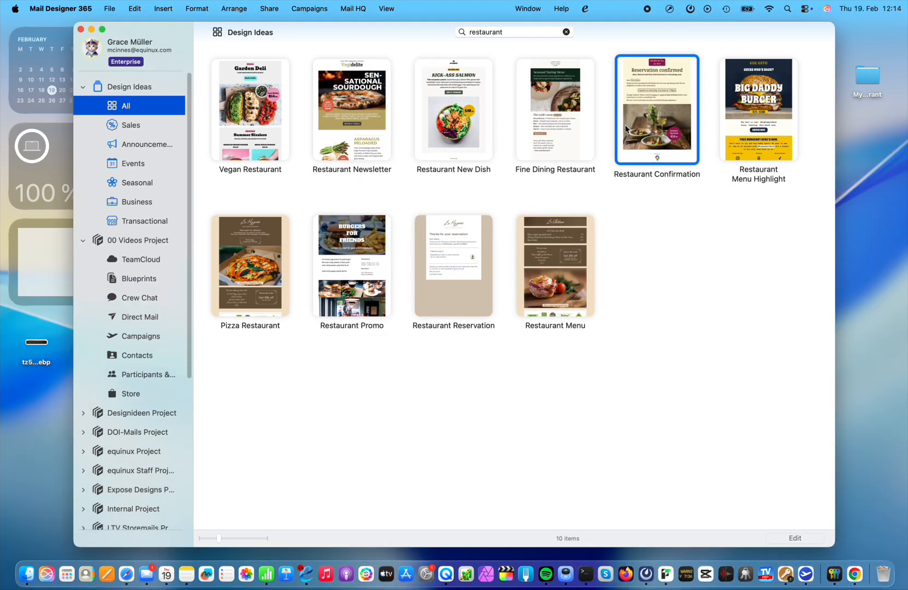
{"action": "left_click", "coordinate": [449, 135]}
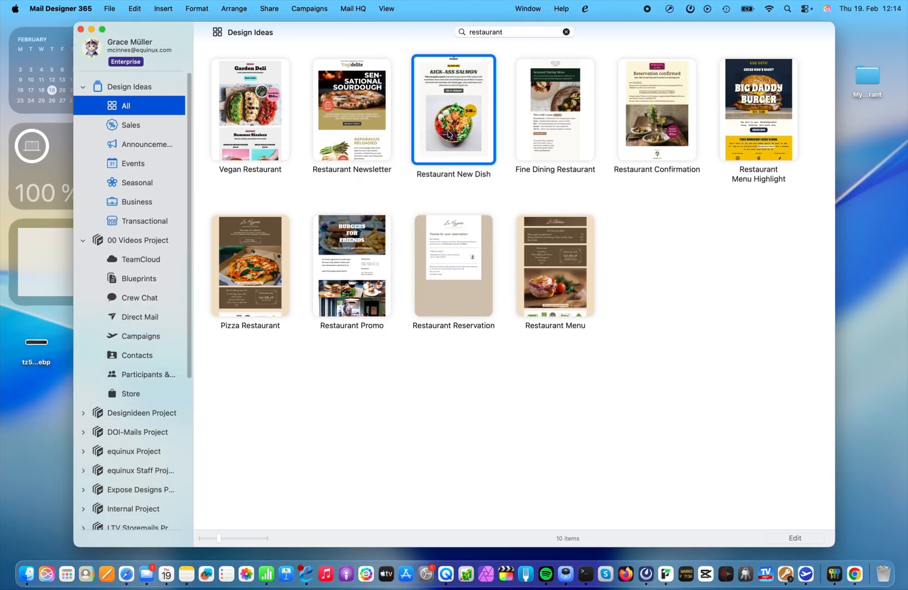
{"action": "double_click", "coordinate": [448, 134]}
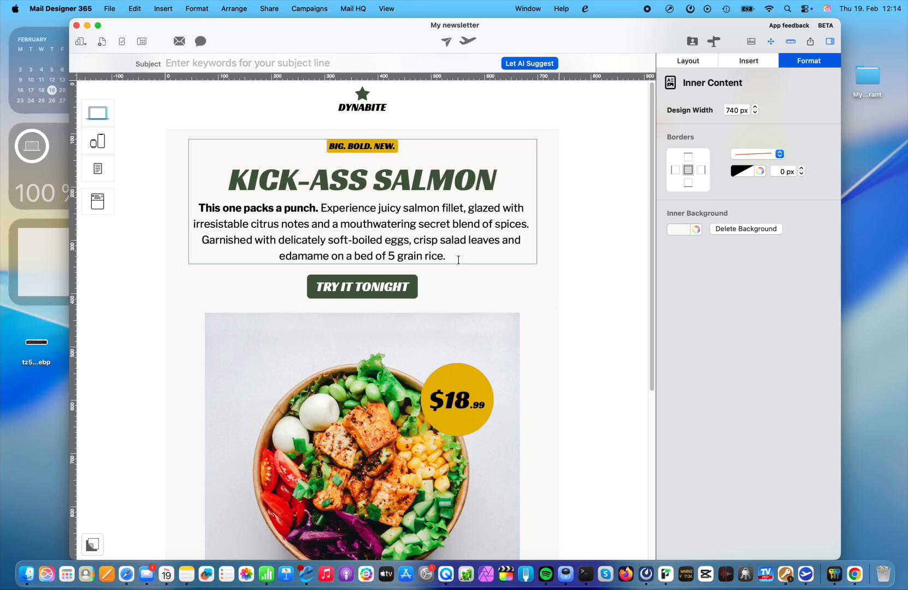
Step: Examine the template's intro text, dish photo, footer text and social icons from start to end
{"action": "left_click_drag", "start_coordinate": [458, 259], "coordinate": [237, 208]}
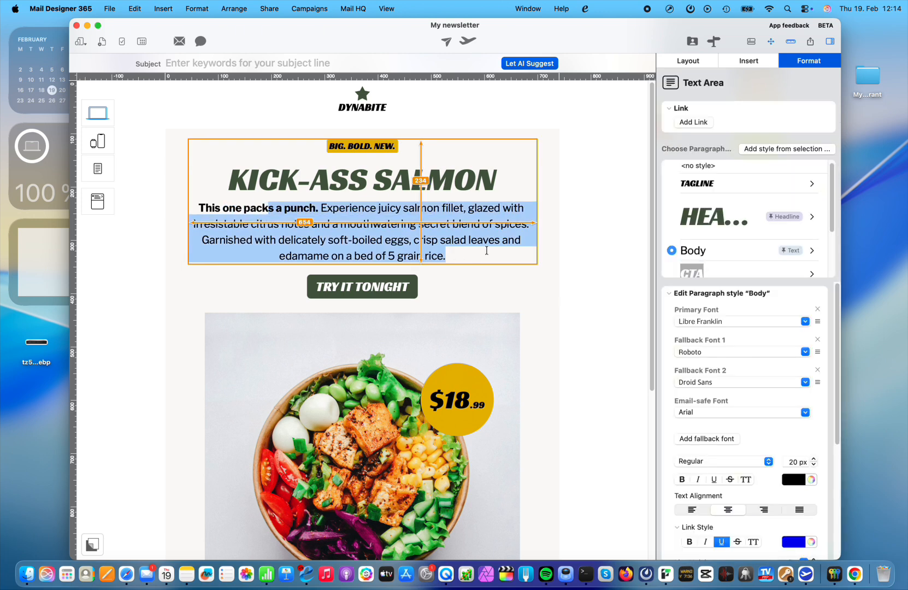
{"action": "left_click", "coordinate": [600, 271]}
{"action": "scroll", "coordinate": [577, 276], "scroll_direction": "down", "scroll_amount": 1}
{"action": "scroll", "coordinate": [576, 278], "scroll_direction": "down", "scroll_amount": 5}
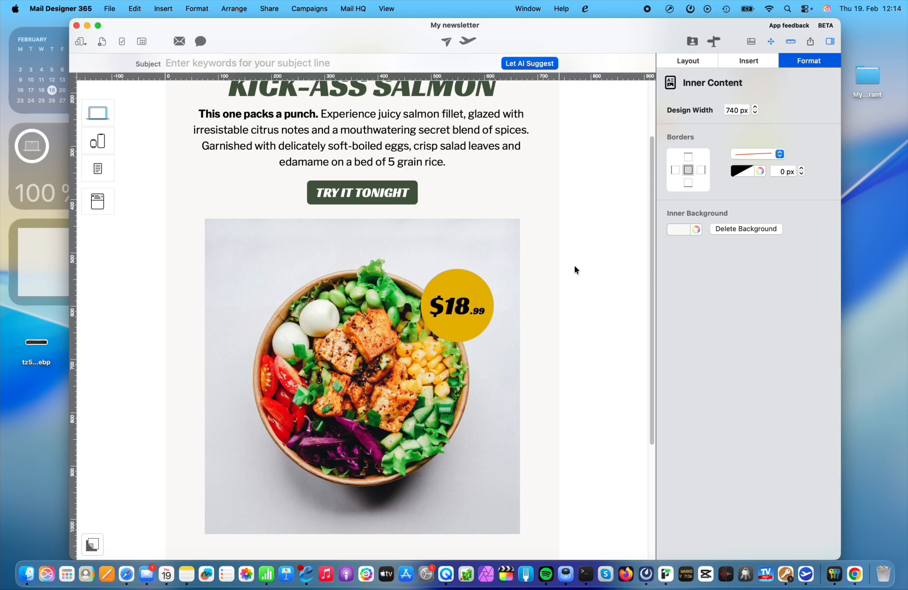
{"action": "scroll", "coordinate": [599, 311], "scroll_direction": "down", "scroll_amount": 12}
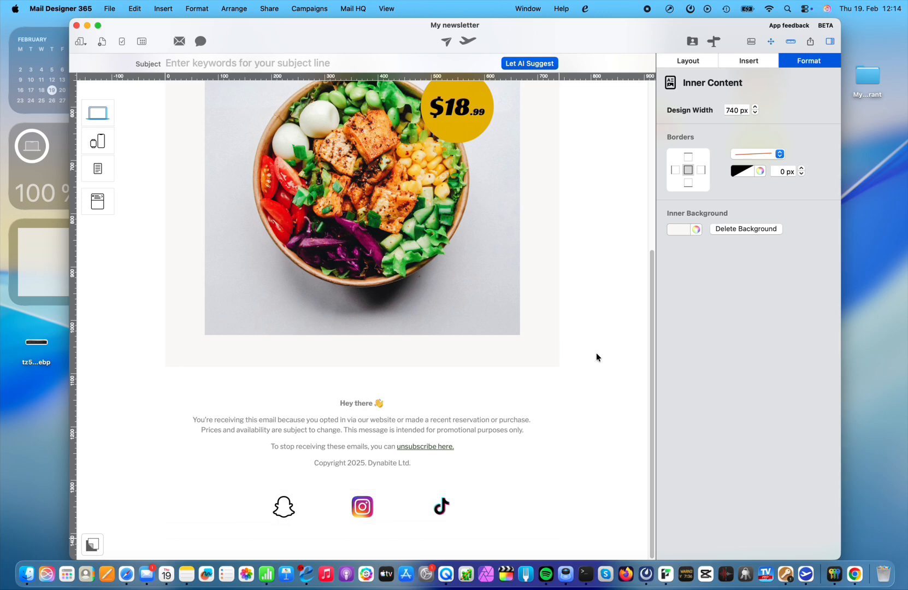
{"action": "scroll", "coordinate": [596, 355], "scroll_direction": "up", "scroll_amount": 15}
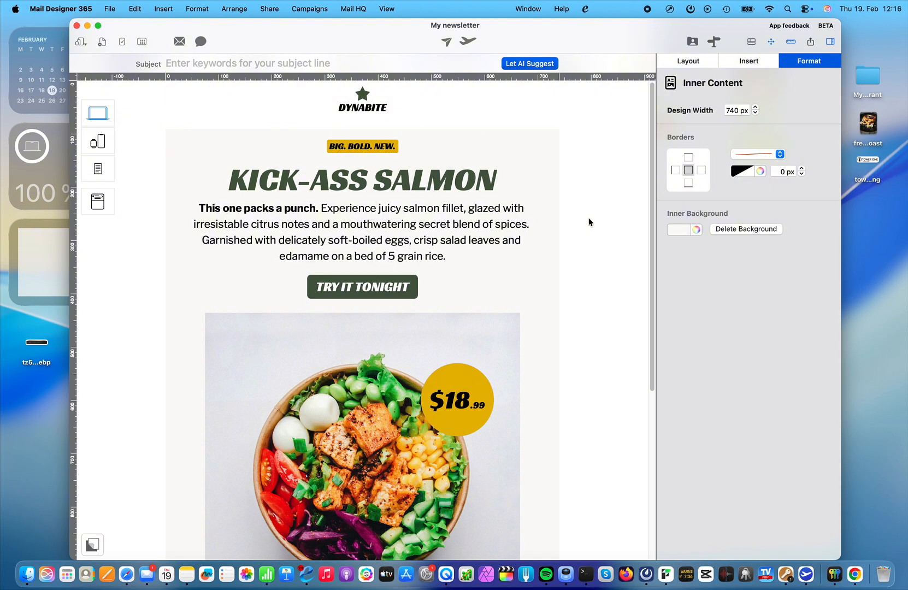
Step: Delete the Dynabite star and text logo from the image area at the head of the newsletter
{"action": "left_click", "coordinate": [351, 98]}
{"action": "left_click_drag", "start_coordinate": [351, 96], "coordinate": [351, 96]}
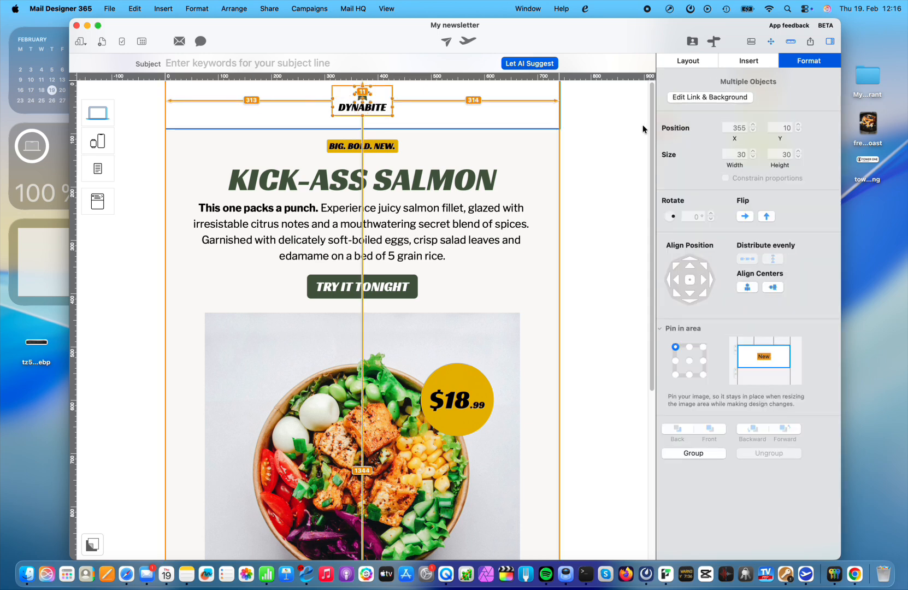
{"action": "left_click", "coordinate": [642, 130]}
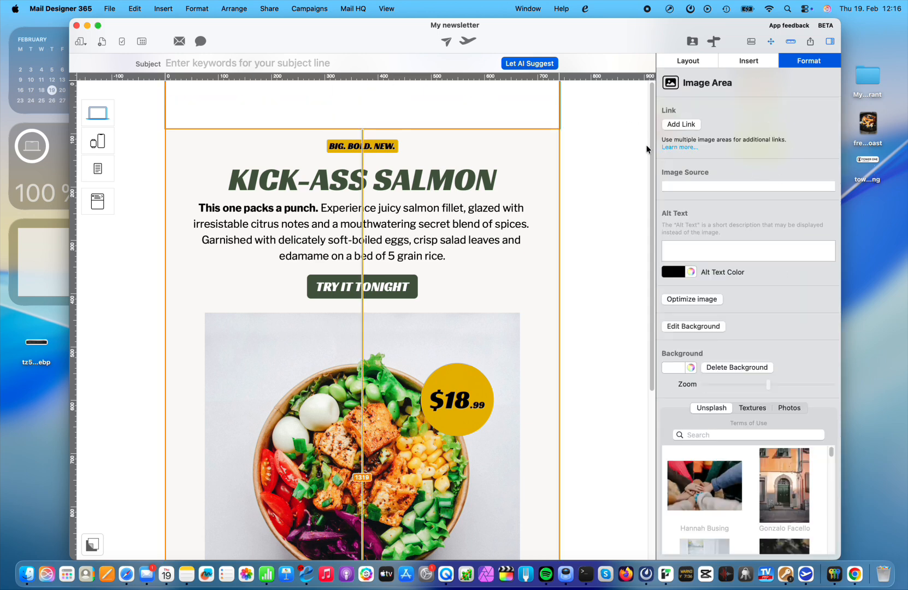
Step: Place the Tower One logo file from the desktop in the empty header area, scale it to about 197 × 53 px and centre it
{"action": "left_click_drag", "start_coordinate": [868, 159], "coordinate": [399, 105]}
{"action": "left_click", "coordinate": [690, 293]}
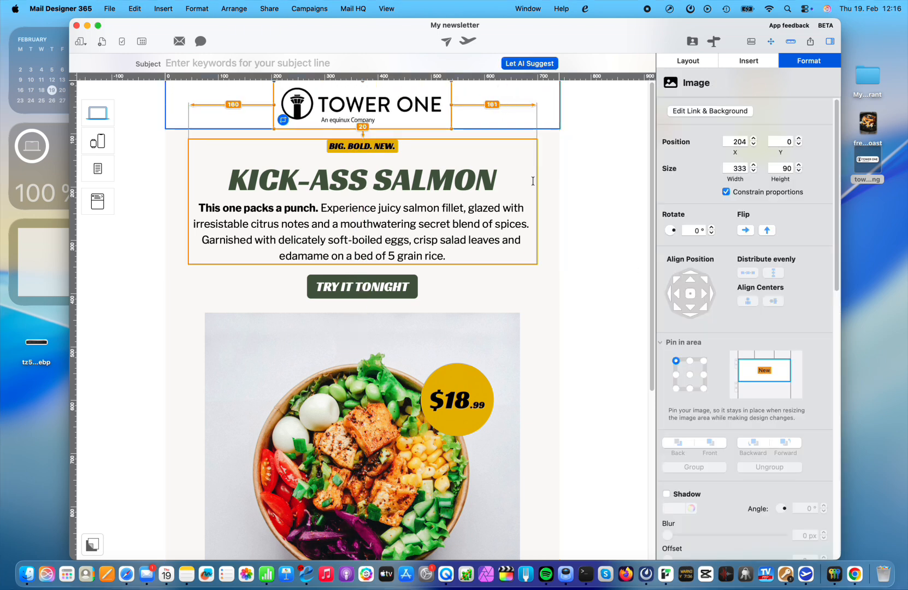
{"action": "left_click_drag", "start_coordinate": [451, 129], "coordinate": [379, 112]}
{"action": "left_click", "coordinate": [695, 296]}
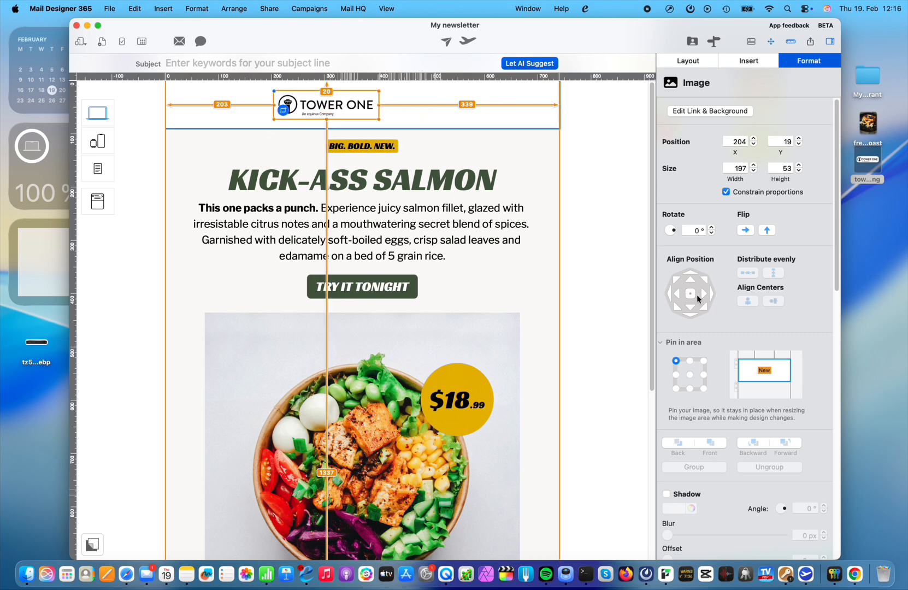
{"action": "left_click", "coordinate": [690, 293]}
{"action": "left_click", "coordinate": [609, 186]}
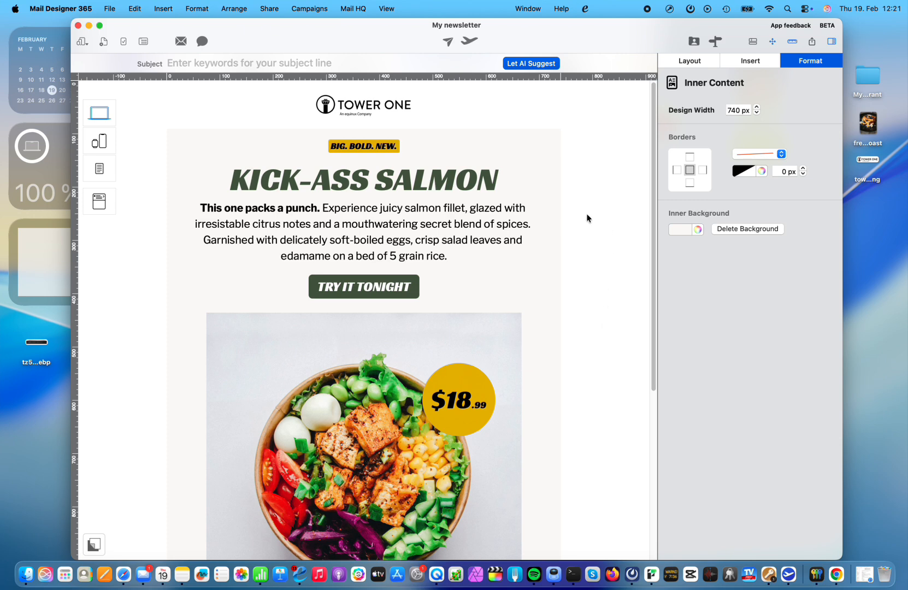
Step: Replace the "KICK-ASS SALMON" headline with "INDULGENT FRENCH TOAST"
{"action": "left_click", "coordinate": [235, 172]}
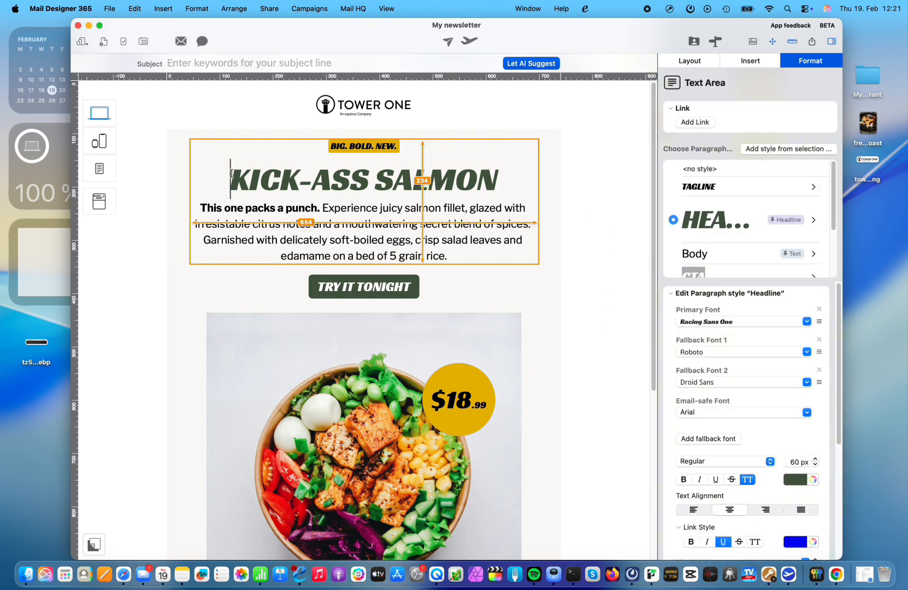
{"action": "left_click_drag", "start_coordinate": [230, 172], "coordinate": [488, 176]}
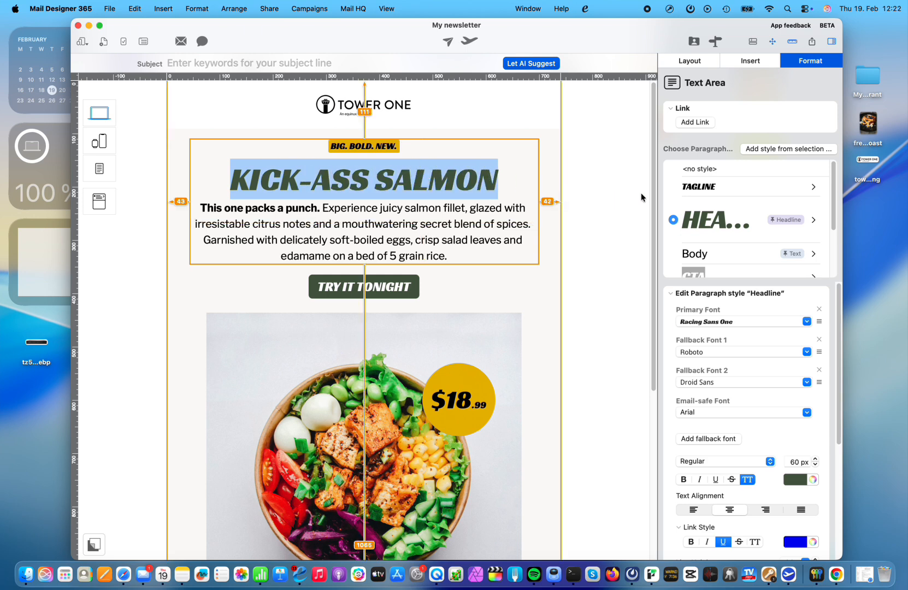
{"action": "type", "text": "INDULGENT F"}
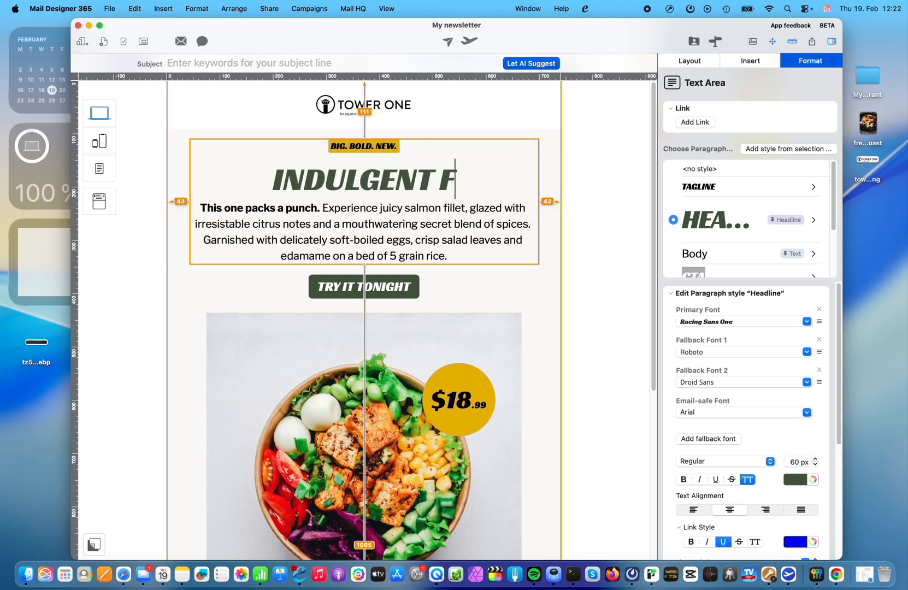
{"action": "type", "text": "RENCH TOAST"}
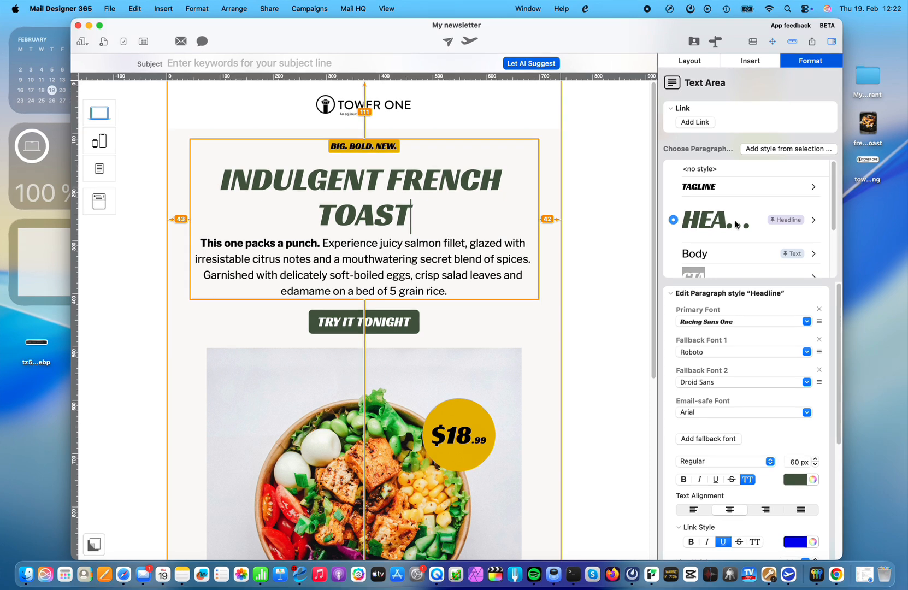
Step: Reduce the Headline paragraph style's font size to 54 px
{"action": "scroll", "coordinate": [821, 418], "scroll_direction": "down", "scroll_amount": 2}
{"action": "scroll", "coordinate": [821, 427], "scroll_direction": "down", "scroll_amount": 4}
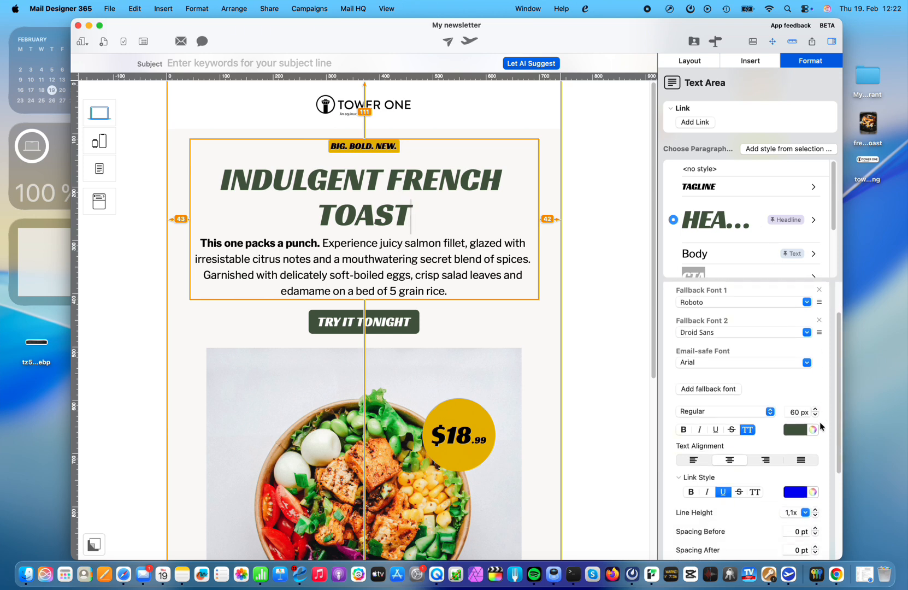
{"action": "left_click", "coordinate": [814, 416]}
{"action": "left_click", "coordinate": [814, 416]}
{"action": "left_click", "coordinate": [814, 416]}
{"action": "left_click", "coordinate": [814, 416]}
{"action": "left_click", "coordinate": [815, 415]}
{"action": "left_click", "coordinate": [815, 415]}
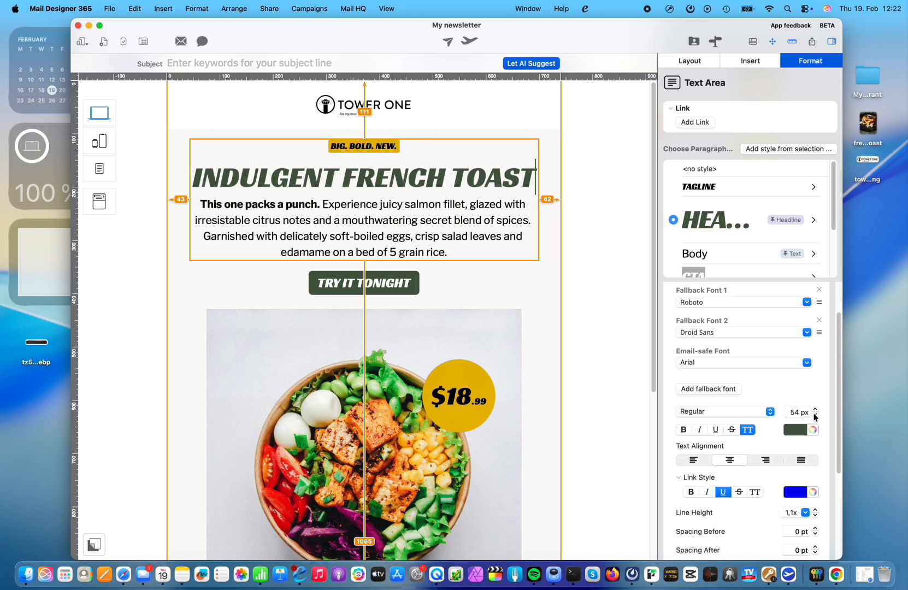
{"action": "left_click", "coordinate": [616, 251]}
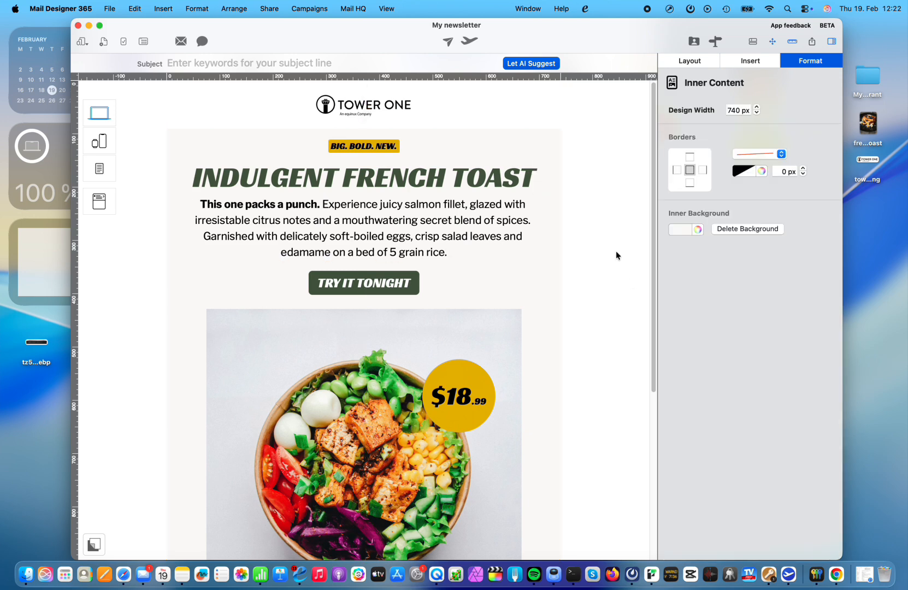
Step: Change the Body paragraph style's primary font to the web font Bellota Text
{"action": "left_click", "coordinate": [423, 231]}
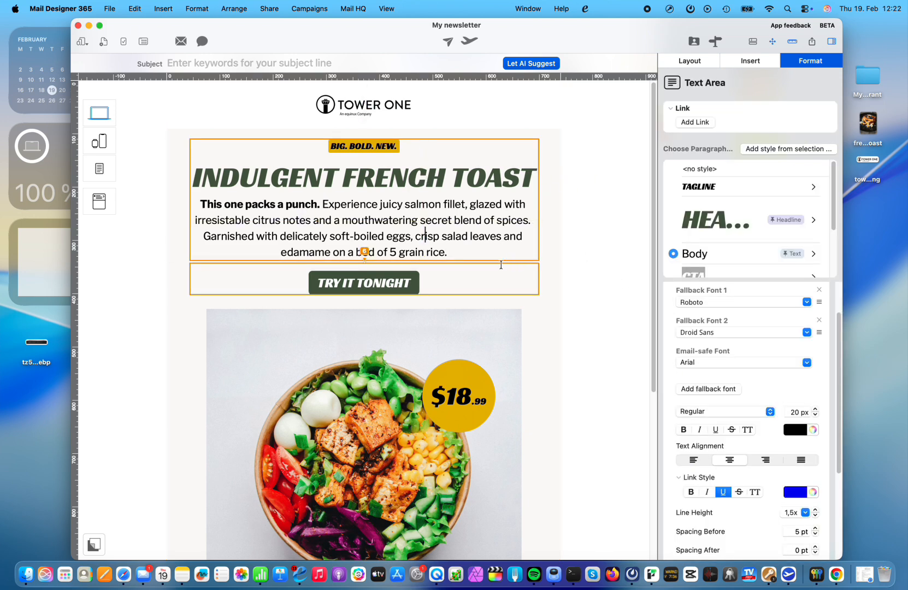
{"action": "left_click_drag", "start_coordinate": [459, 253], "coordinate": [197, 204]}
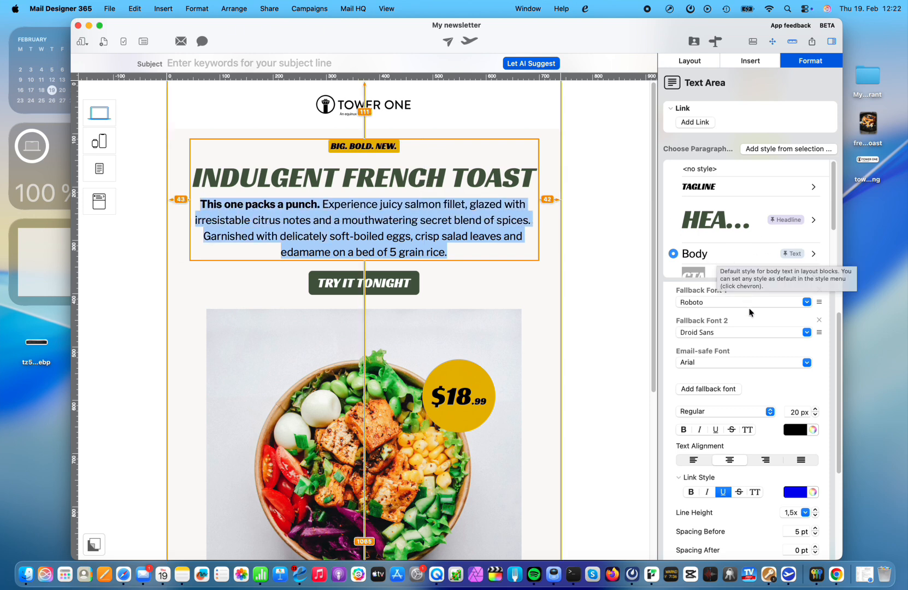
{"action": "scroll", "coordinate": [765, 303], "scroll_direction": "up", "scroll_amount": 3}
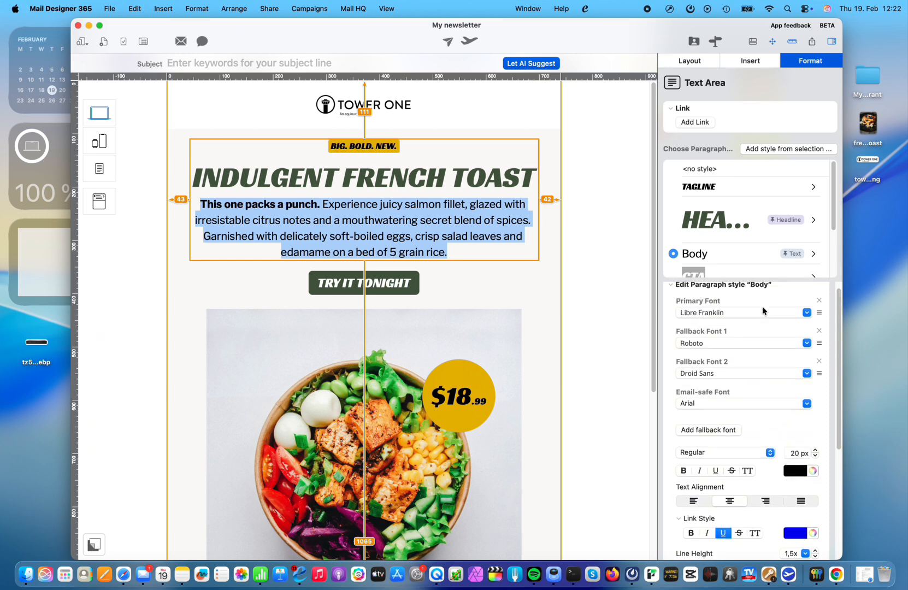
{"action": "left_click", "coordinate": [757, 322]}
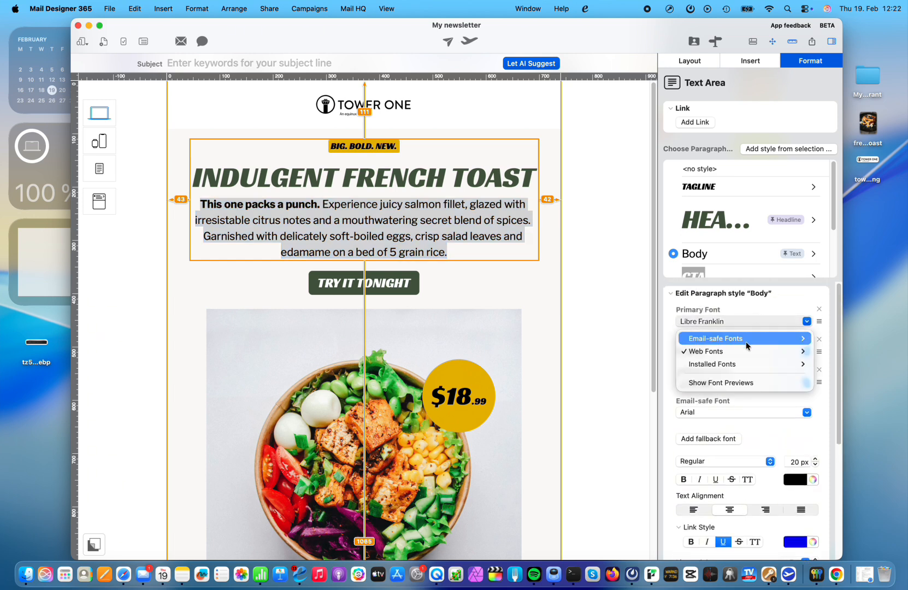
{"action": "mouse_move", "coordinate": [749, 362]}
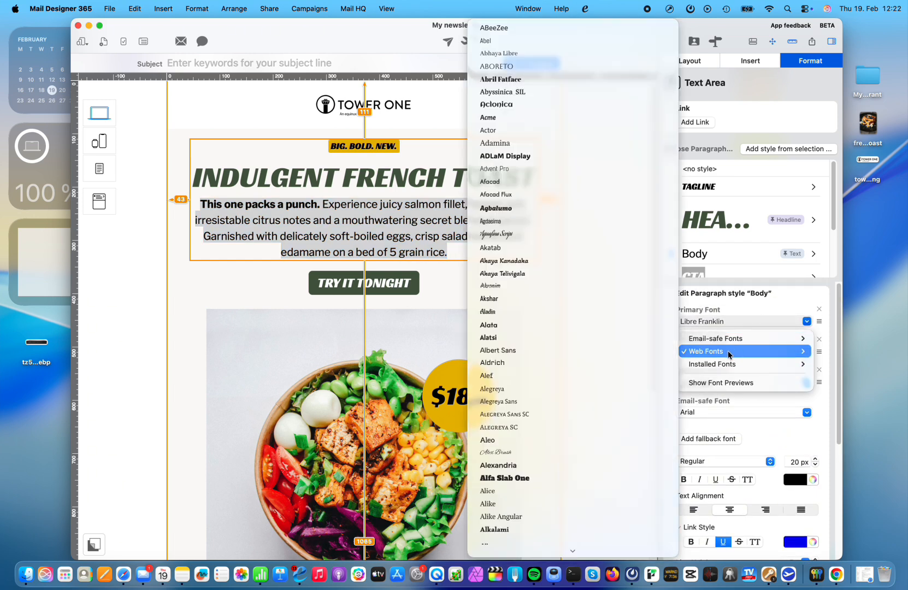
{"action": "scroll", "coordinate": [618, 272], "scroll_direction": "down", "scroll_amount": 20}
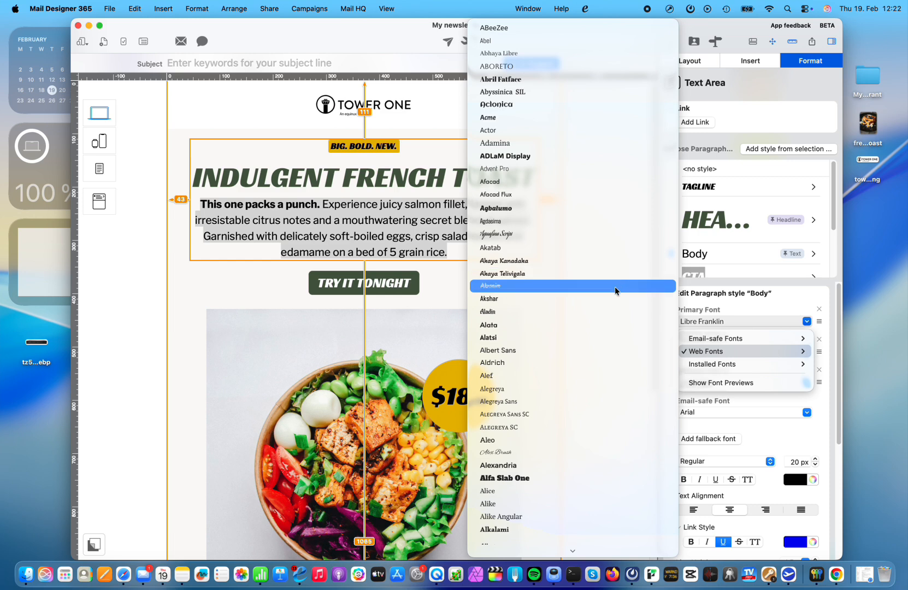
{"action": "scroll", "coordinate": [603, 317], "scroll_direction": "down", "scroll_amount": 15}
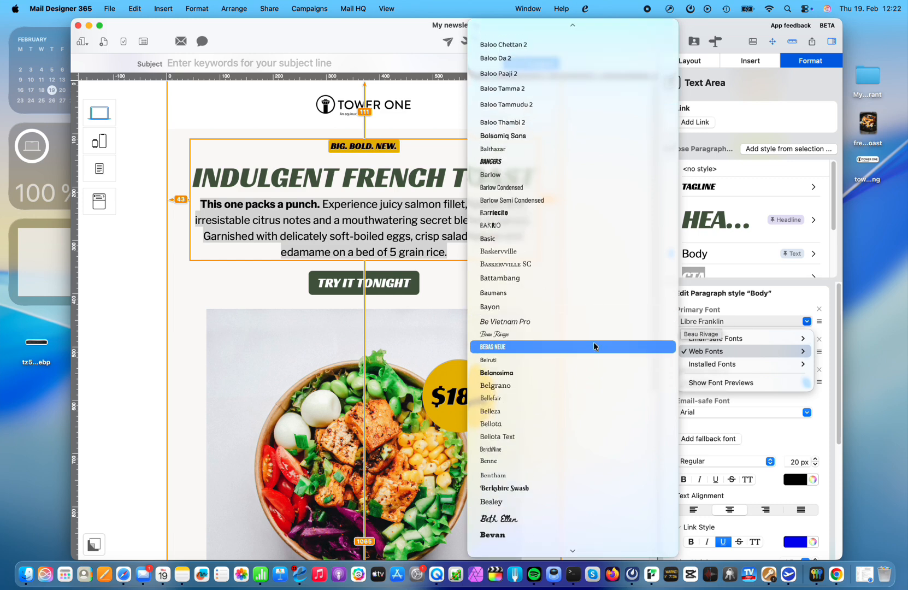
{"action": "left_click", "coordinate": [589, 436]}
Step: Replace the salmon description with "This one is a total crowd-pleaser. Experience thick-cut brioche...", covering blueberries, bananas, whipped mascarpone, almond slivers and custard-soaked base
{"action": "left_click", "coordinate": [399, 228]}
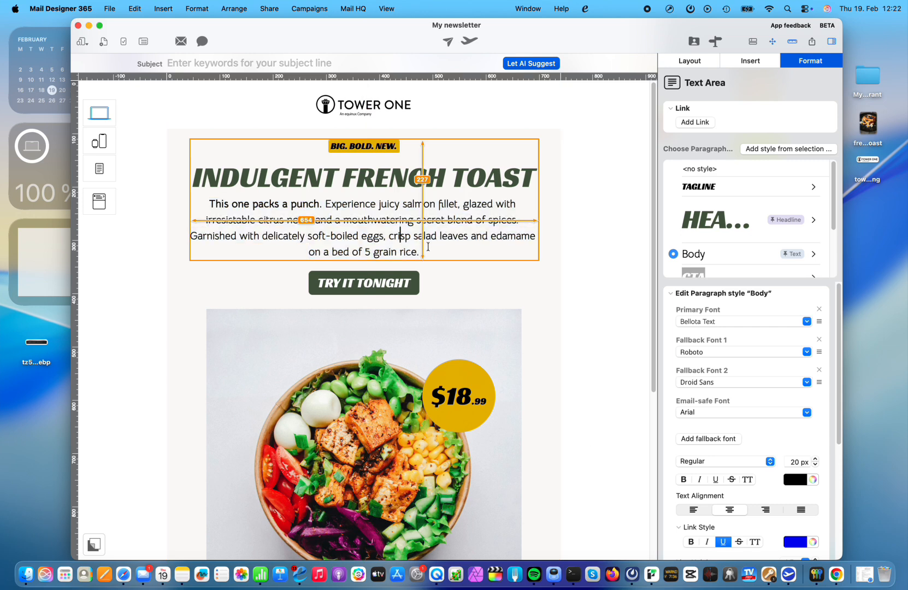
{"action": "left_click_drag", "start_coordinate": [430, 250], "coordinate": [210, 203]}
{"action": "type", "text": "This one is a total crowd-pleaser. Experience thick-cut brioche, loaded with a burst of fresh blueberries and garnished with perfectly sliced bananas, a cloud of whipped mascarpone, and toasted almond slivers on a golden-brown, custard-soaked base."}
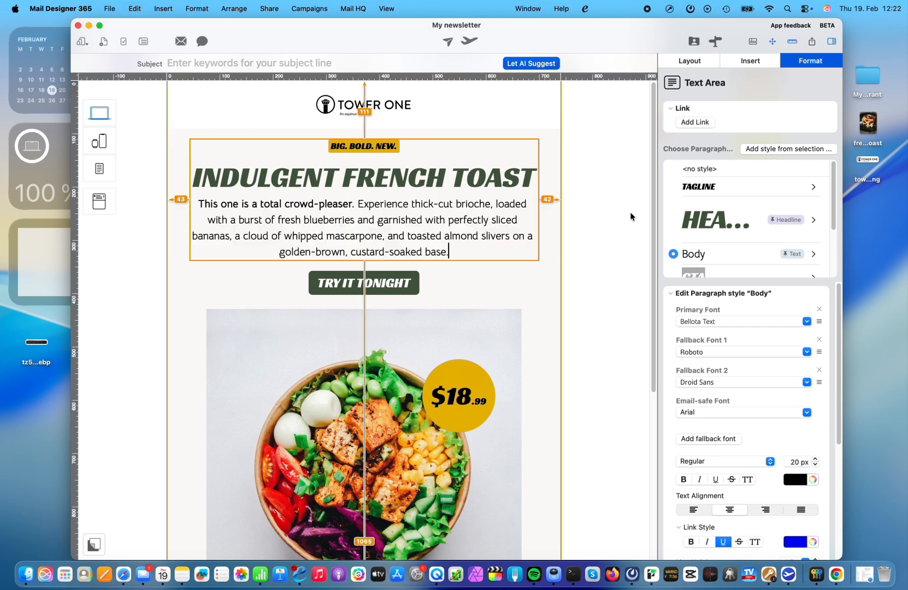
{"action": "left_click", "coordinate": [601, 222]}
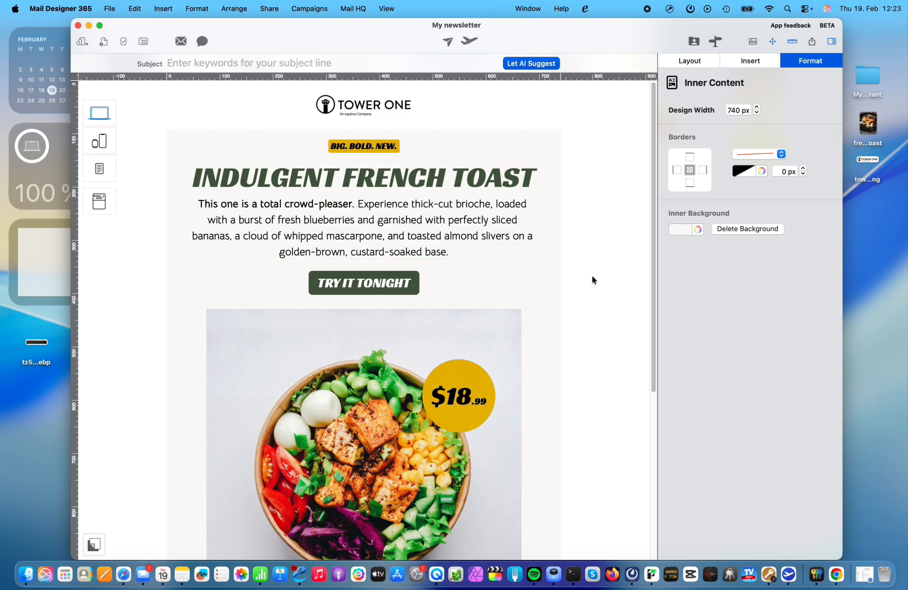
Step: Place the French toast photo from the desktop over the salmon bowl picture, scaled to about 593 × 767 px and covering its full width
{"action": "scroll", "coordinate": [596, 276], "scroll_direction": "down", "scroll_amount": 5}
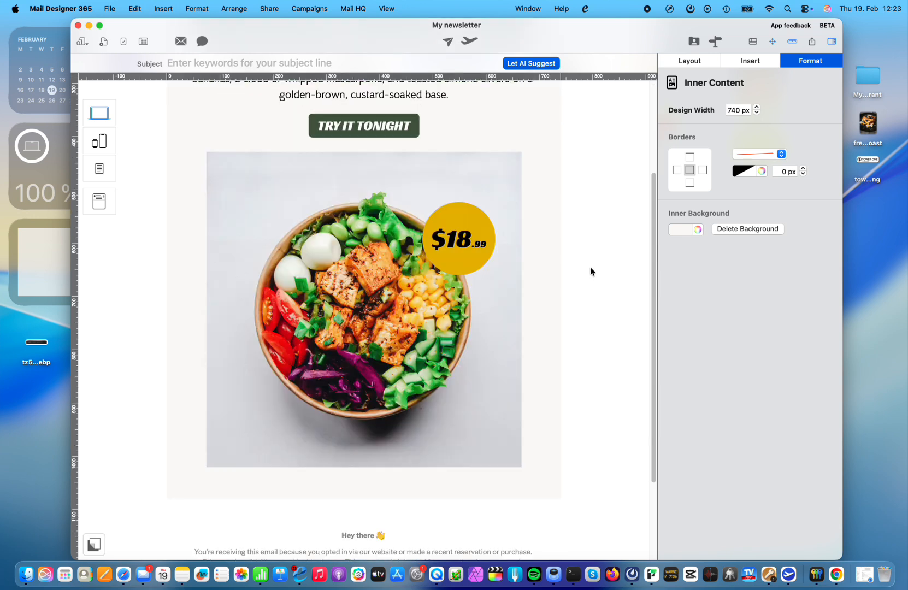
{"action": "left_click", "coordinate": [868, 124]}
{"action": "left_click_drag", "start_coordinate": [867, 125], "coordinate": [333, 290]}
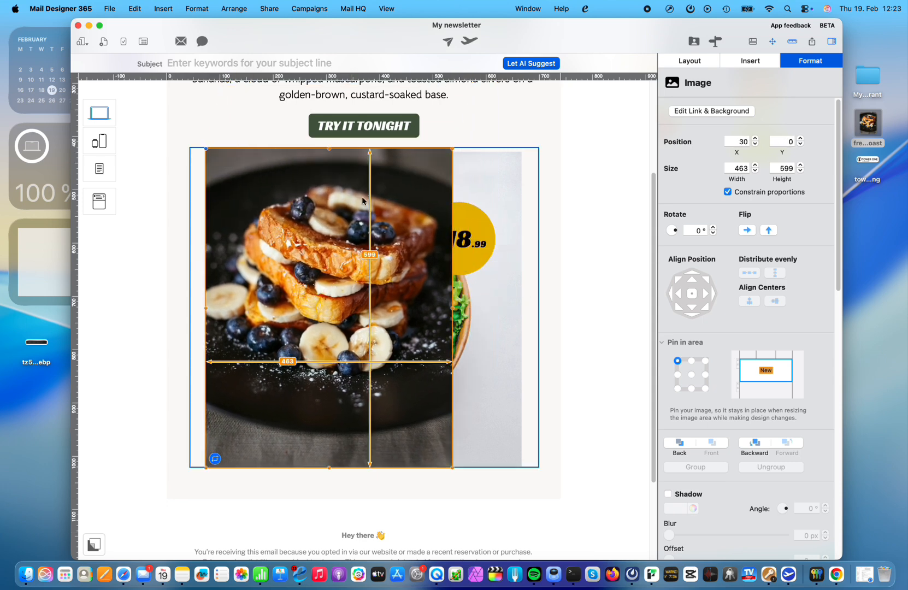
{"action": "left_click_drag", "start_coordinate": [453, 469], "coordinate": [527, 502]}
{"action": "left_click_drag", "start_coordinate": [362, 225], "coordinate": [362, 255]}
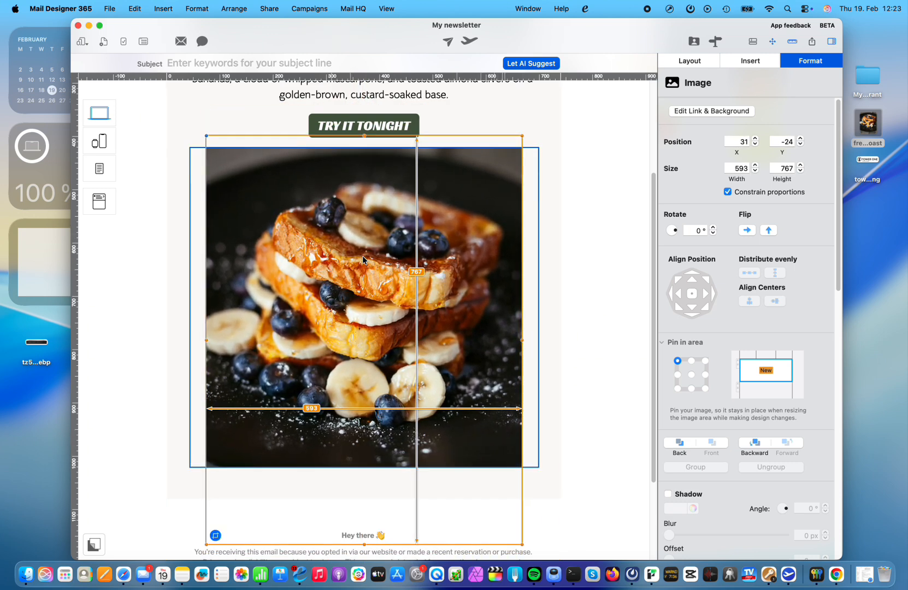
Step: Send the French toast photo to the back of the image area and delete the salmon bowl photo
{"action": "left_click", "coordinate": [688, 448]}
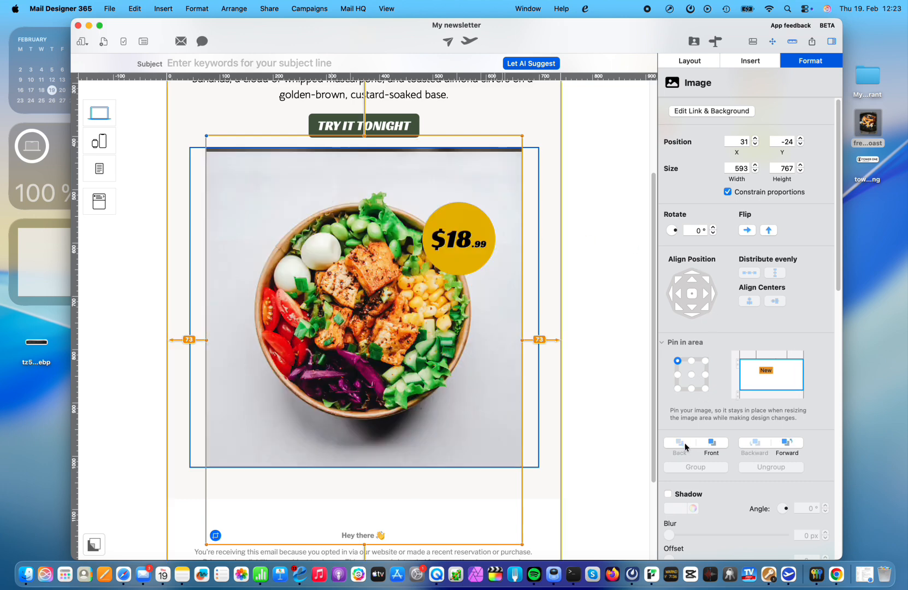
{"action": "left_click", "coordinate": [606, 298]}
{"action": "left_click", "coordinate": [358, 255]}
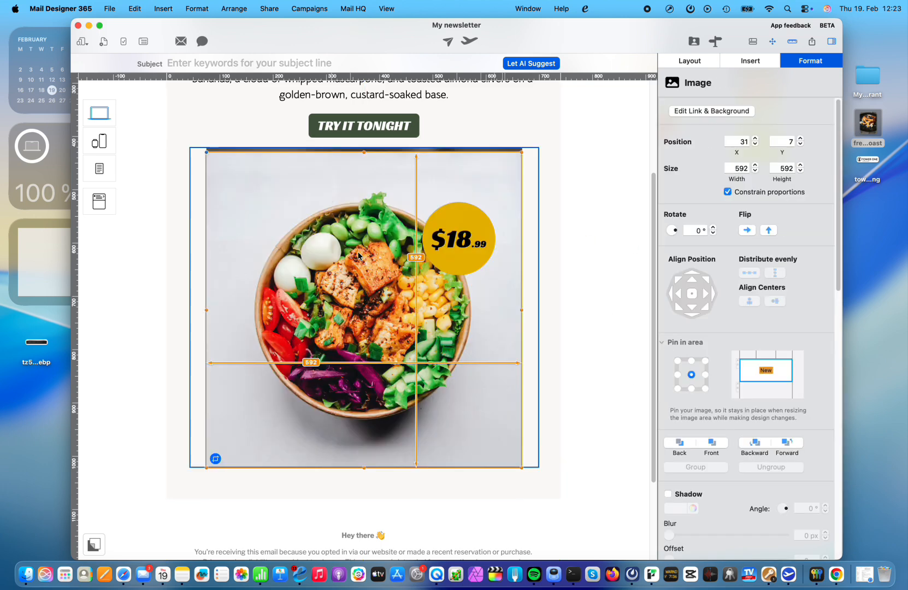
{"action": "key", "text": "Delete"}
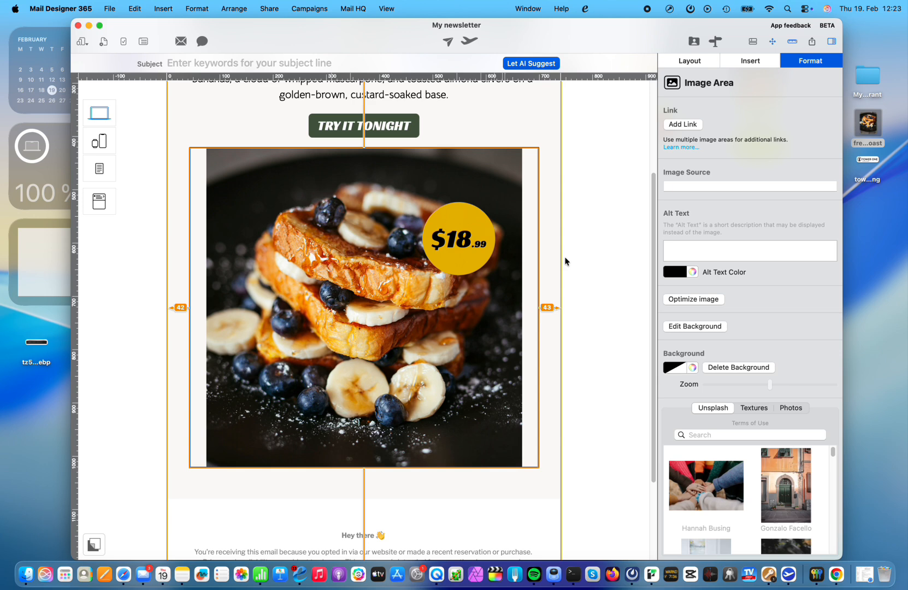
{"action": "left_click", "coordinate": [616, 251]}
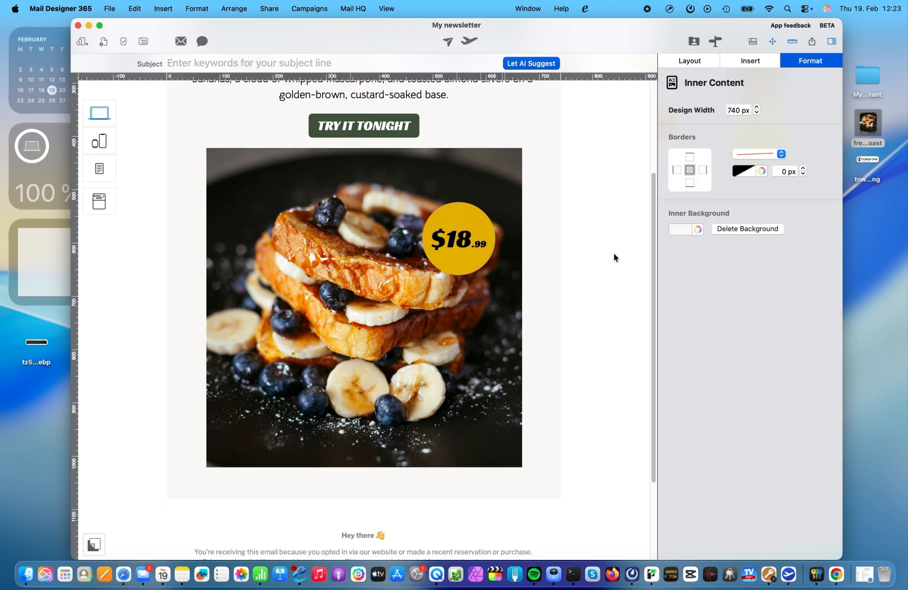
Step: Change the price in the yellow circle on the photo to $12.99
{"action": "double_click", "coordinate": [474, 245]}
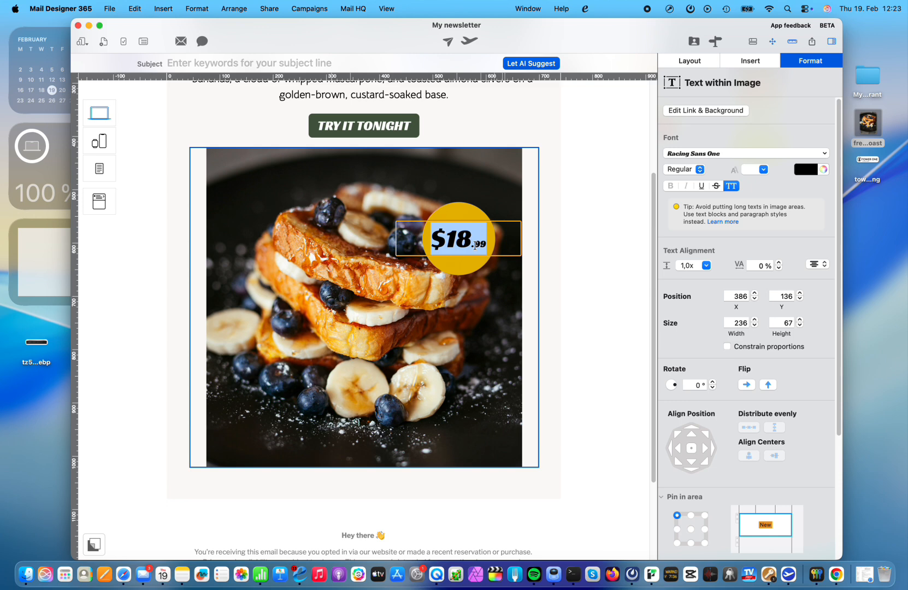
{"action": "left_click_drag", "start_coordinate": [459, 241], "coordinate": [471, 240]}
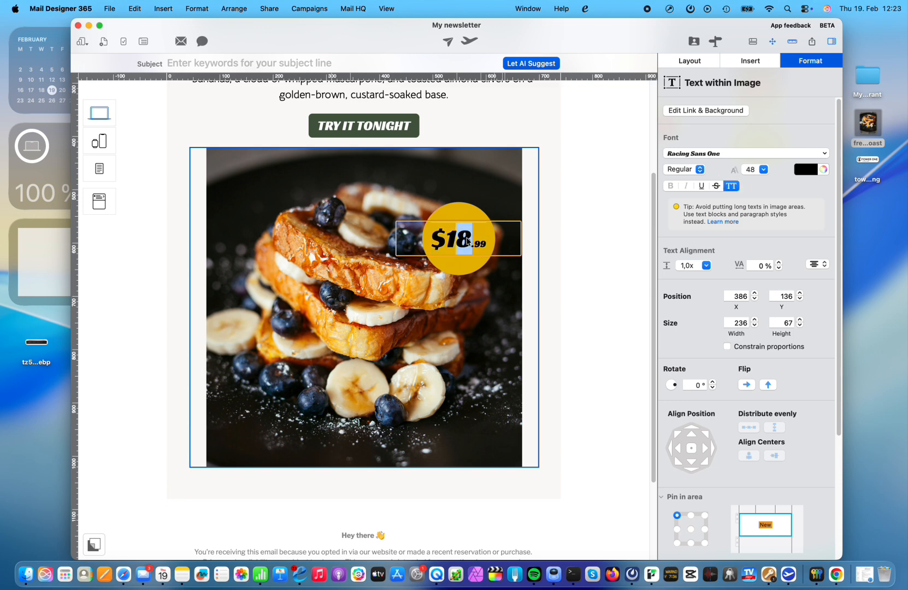
{"action": "type", "text": "2"}
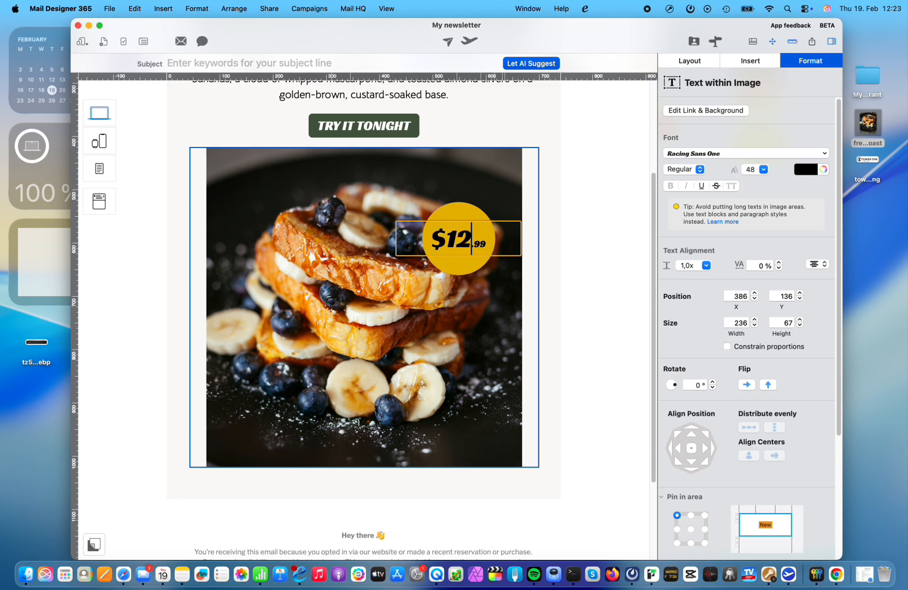
{"action": "left_click", "coordinate": [626, 287]}
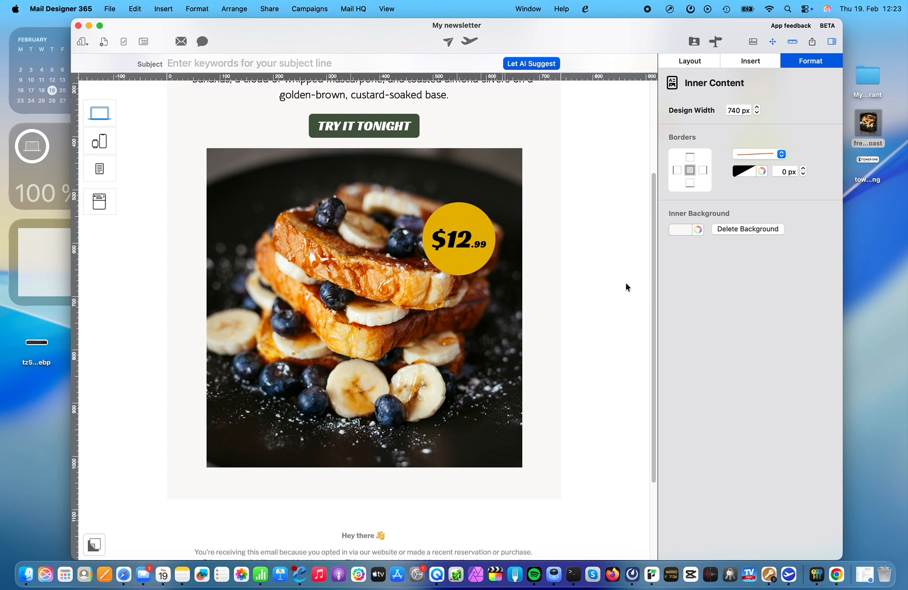
Step: Set the Headline paragraph style's text colour to Eggplant purple
{"action": "scroll", "coordinate": [625, 285], "scroll_direction": "up", "scroll_amount": 5}
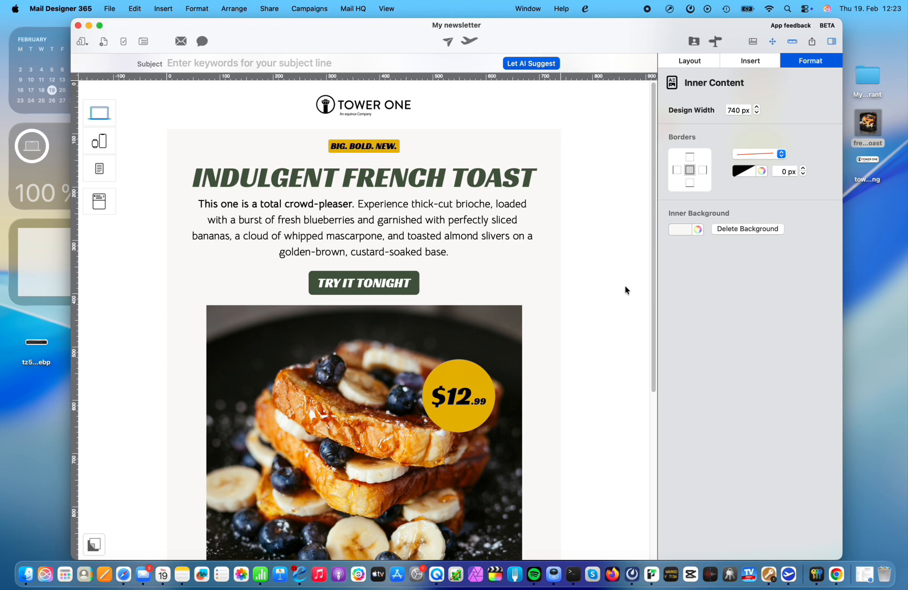
{"action": "left_click", "coordinate": [488, 221]}
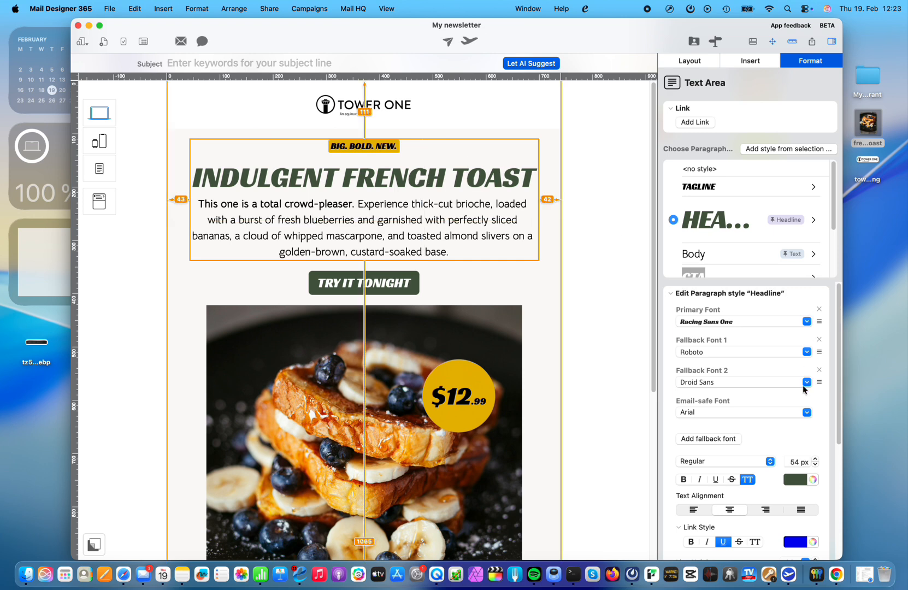
{"action": "scroll", "coordinate": [803, 386], "scroll_direction": "down", "scroll_amount": 2}
{"action": "scroll", "coordinate": [803, 386], "scroll_direction": "down", "scroll_amount": 1}
{"action": "left_click", "coordinate": [812, 411]}
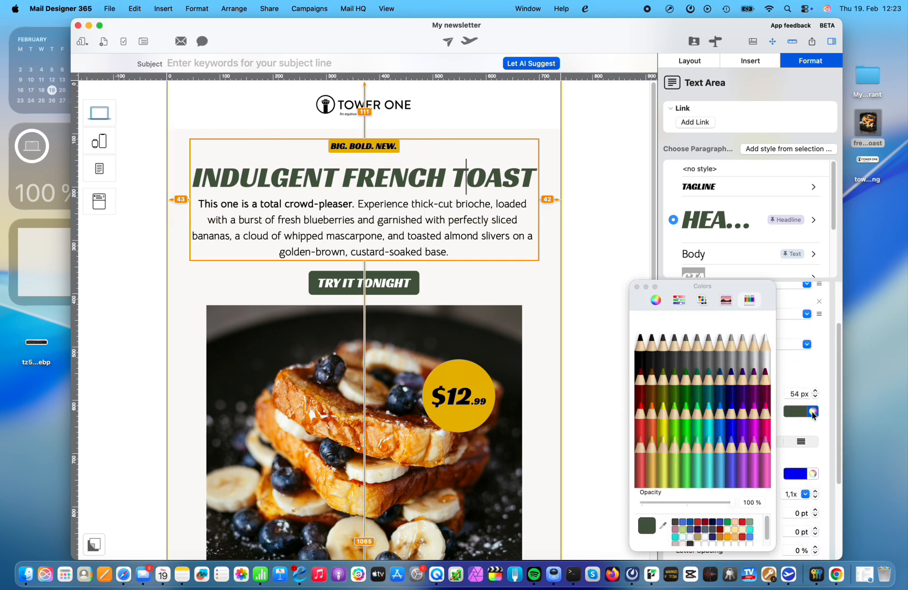
{"action": "left_click", "coordinate": [741, 385]}
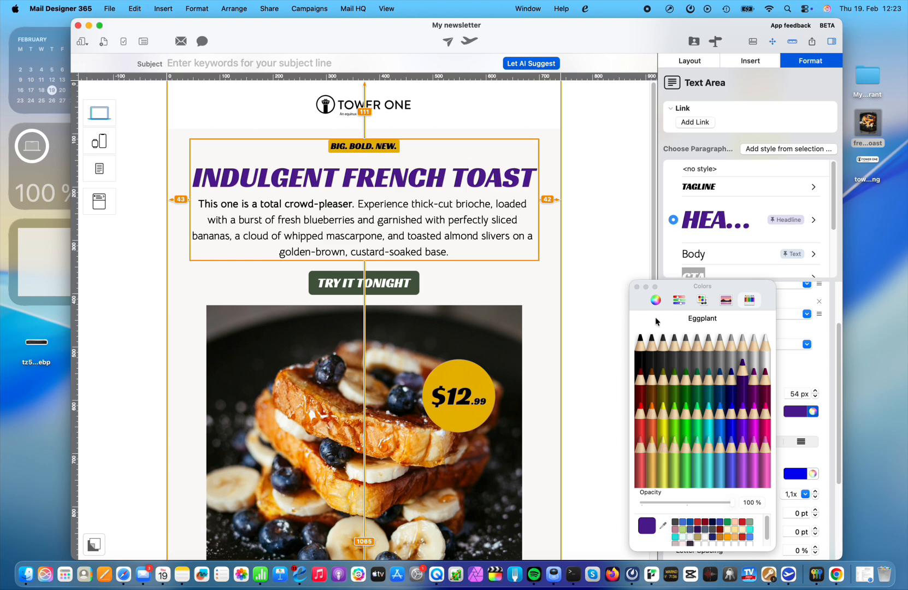
{"action": "left_click", "coordinate": [636, 286]}
{"action": "left_click", "coordinate": [628, 285]}
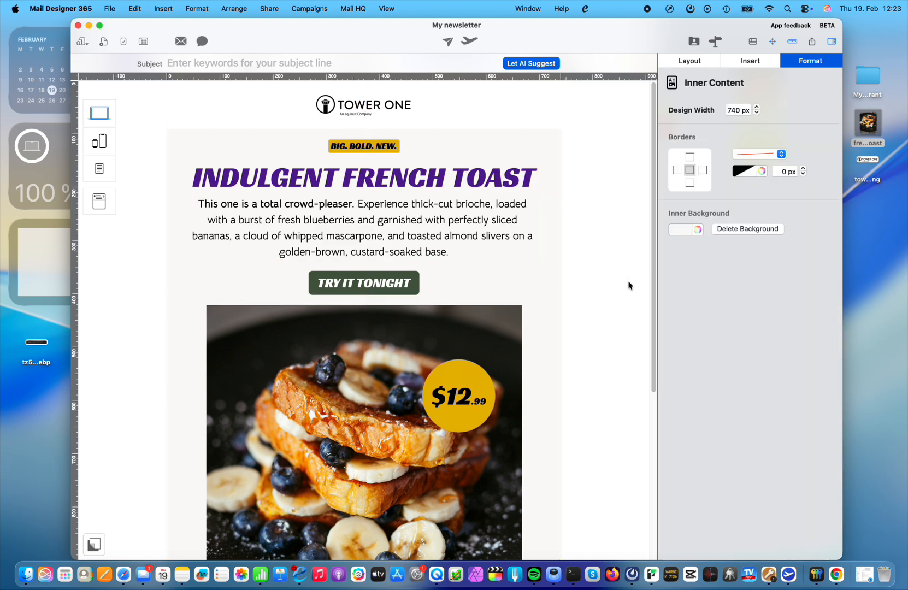
Step: Link the "TRY IT TONIGHT" button to my.bookingsite.com and set its background colour to Eggplant
{"action": "left_click", "coordinate": [364, 282]}
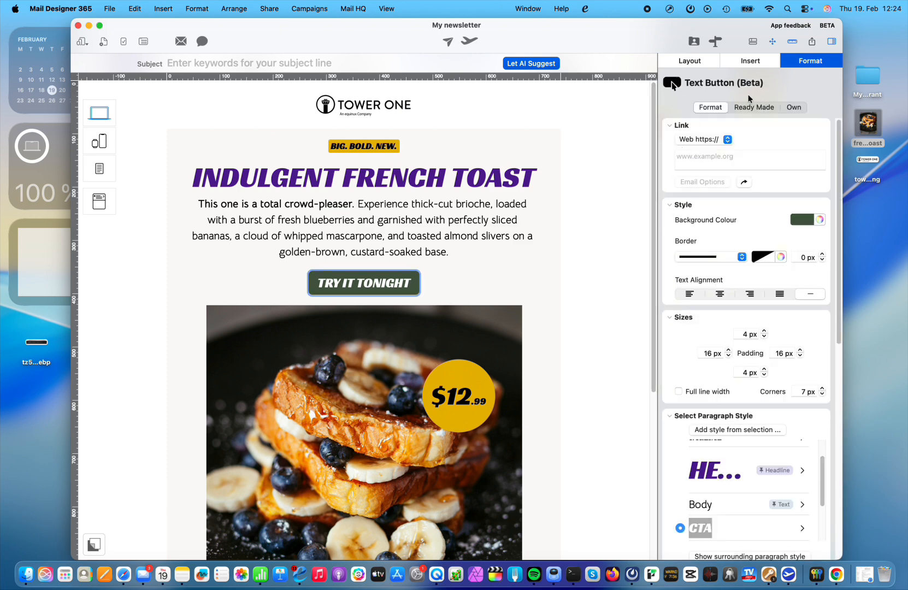
{"action": "left_click", "coordinate": [726, 157]}
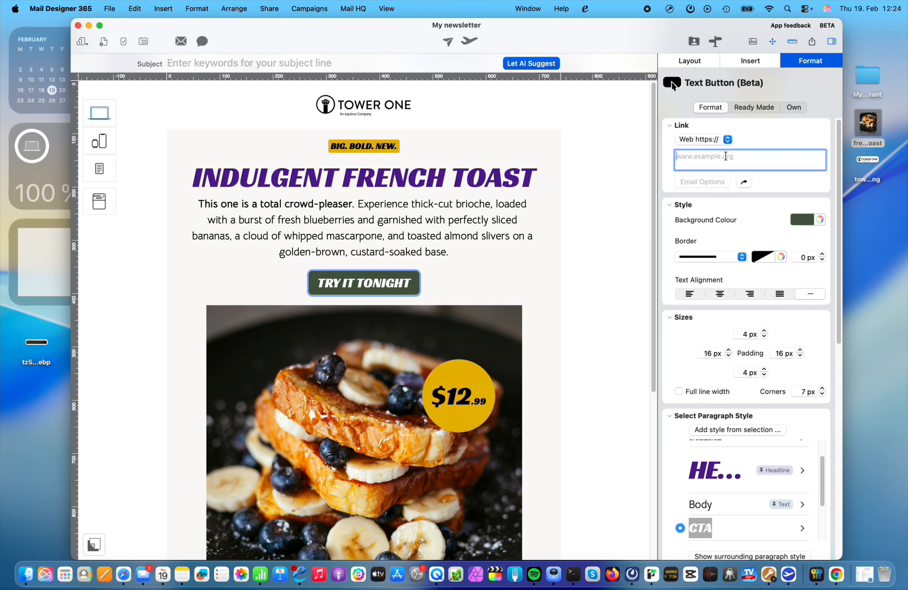
{"action": "type", "text": "my.bookingsite.com"}
{"action": "left_click", "coordinate": [819, 220]}
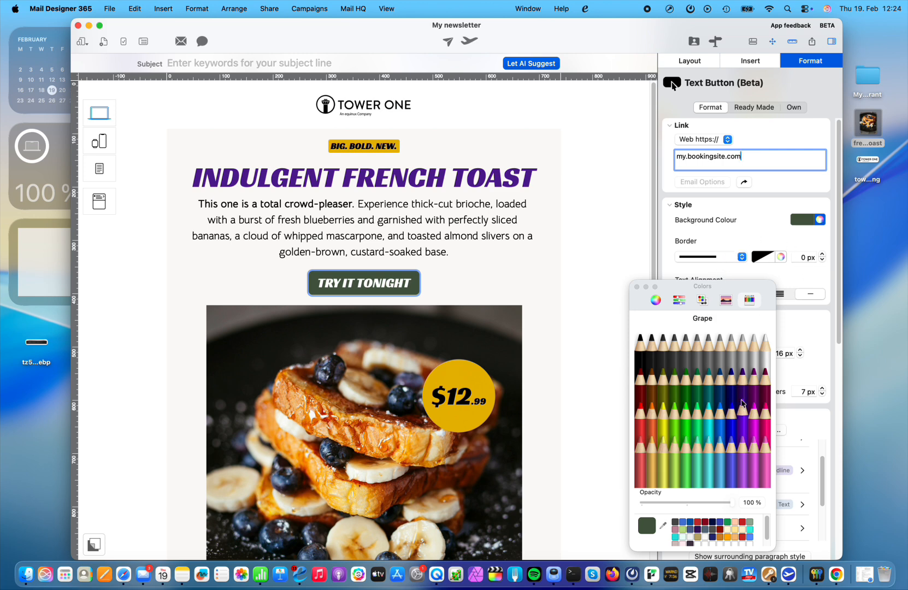
{"action": "left_click", "coordinate": [742, 395]}
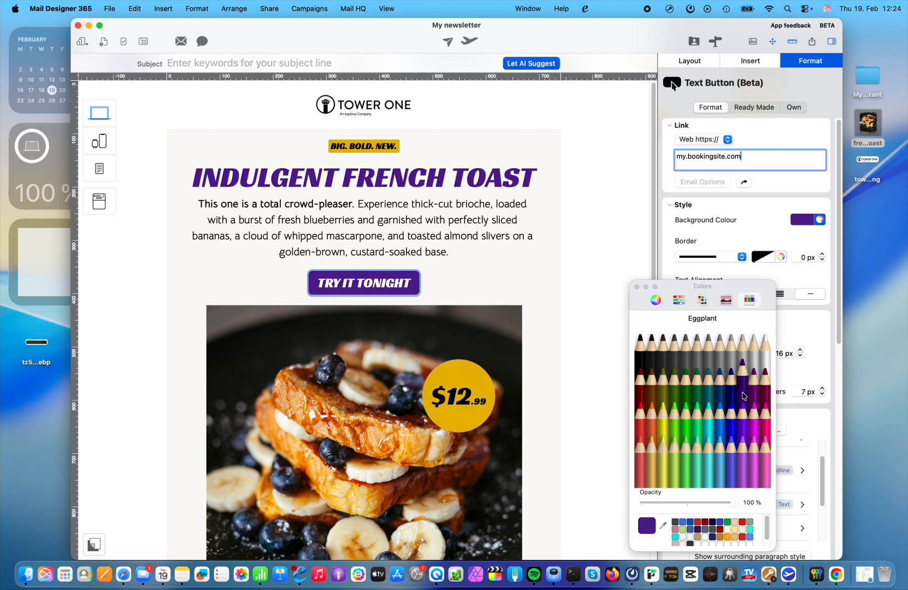
{"action": "left_click", "coordinate": [636, 287]}
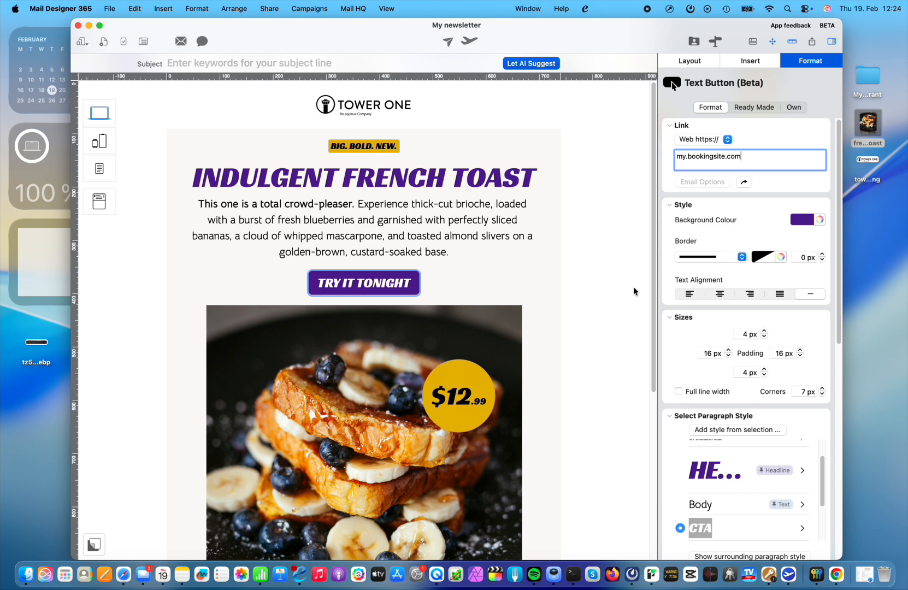
{"action": "left_click", "coordinate": [640, 264]}
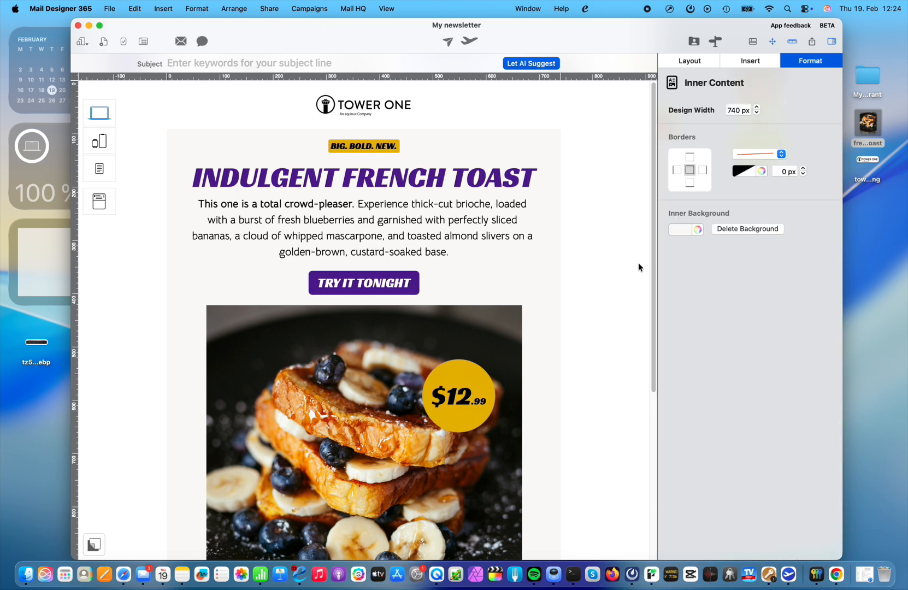
Step: Replace the call-to-action button's label with "RESERVE YOUR SPOT"
{"action": "left_click", "coordinate": [352, 288]}
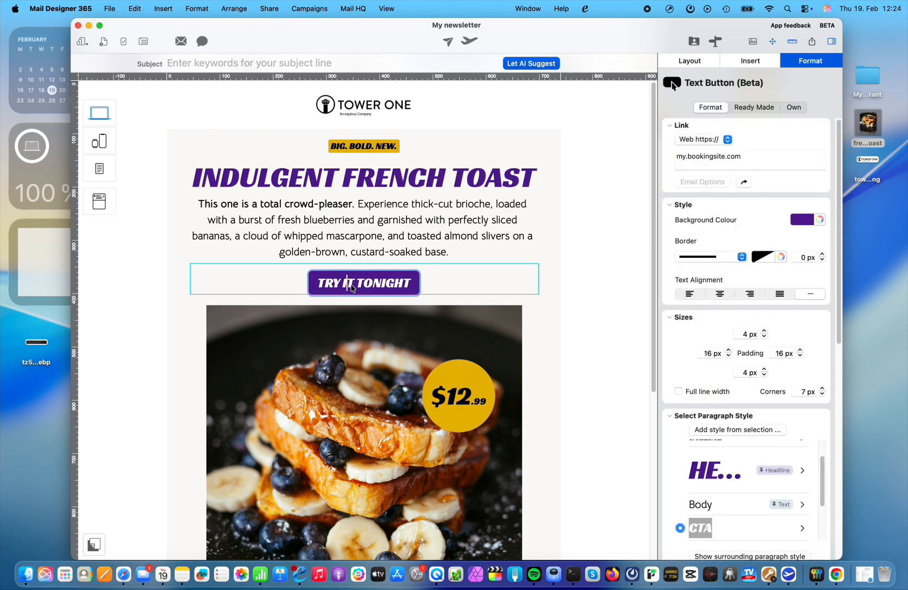
{"action": "left_click", "coordinate": [320, 283]}
{"action": "left_click_drag", "start_coordinate": [320, 283], "coordinate": [407, 282]}
{"action": "type", "text": "RESERVE YOUR SPOT"}
{"action": "left_click", "coordinate": [606, 303]}
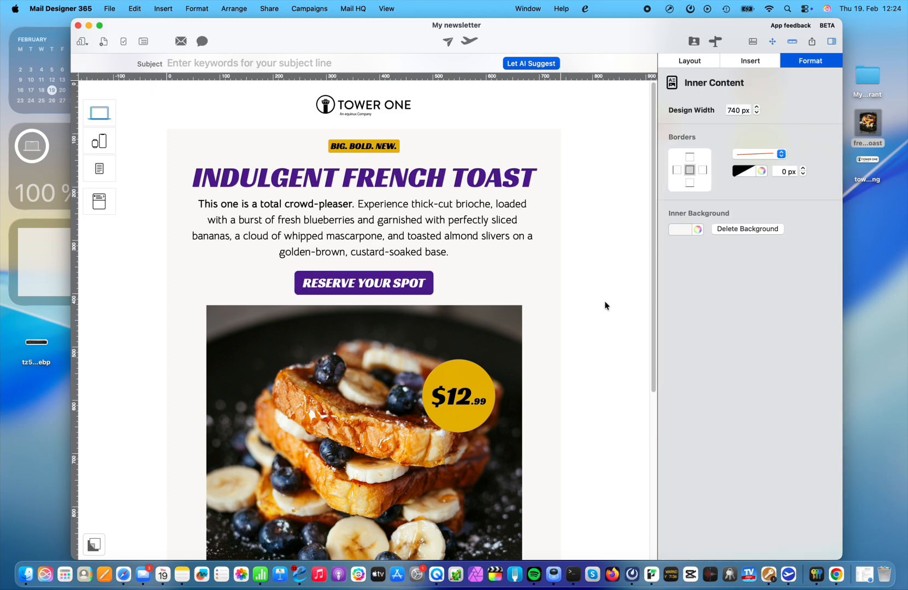
{"action": "scroll", "coordinate": [601, 313], "scroll_direction": "down", "scroll_amount": 8}
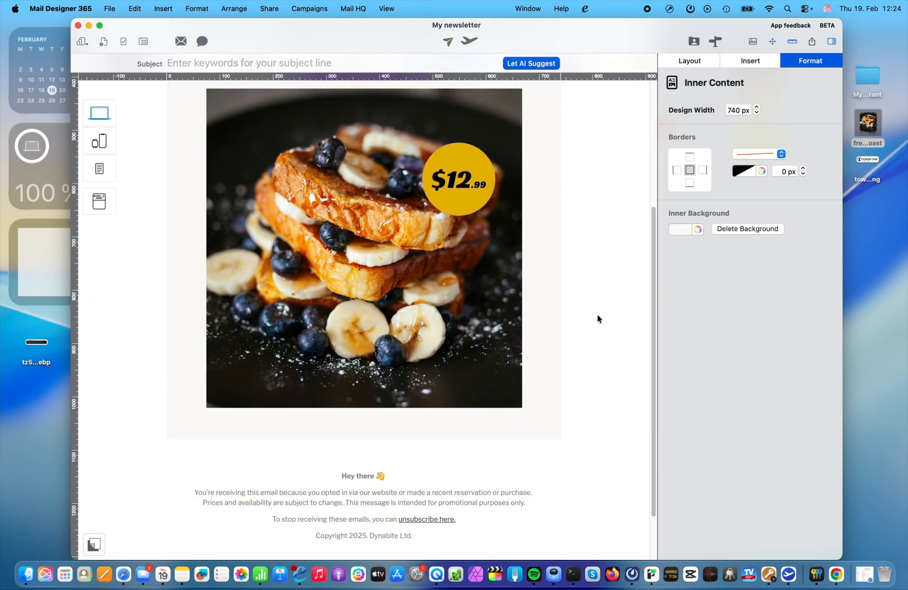
Step: Assign the footer's "unsubscribe here." link the Unsubscribe Link placeholder from the Mail Designer Standard Placeholders
{"action": "scroll", "coordinate": [594, 320], "scroll_direction": "down", "scroll_amount": 3}
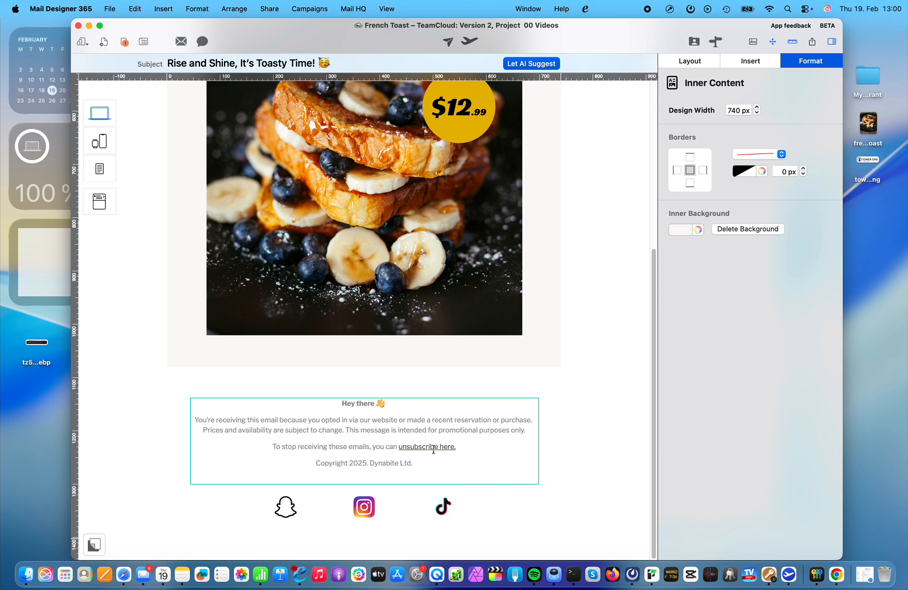
{"action": "left_click", "coordinate": [433, 449]}
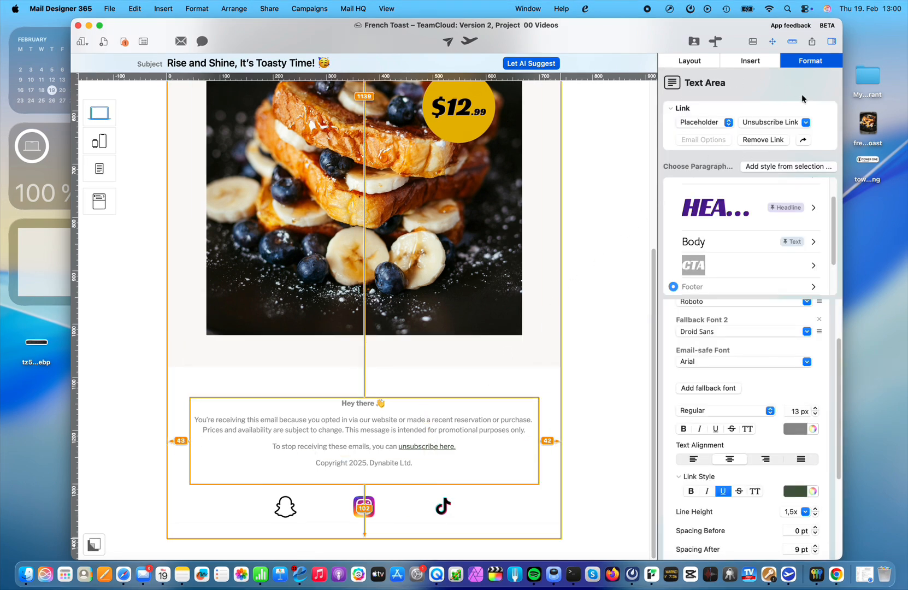
{"action": "left_click", "coordinate": [720, 124]}
{"action": "left_click", "coordinate": [719, 124]}
{"action": "left_click", "coordinate": [806, 123]}
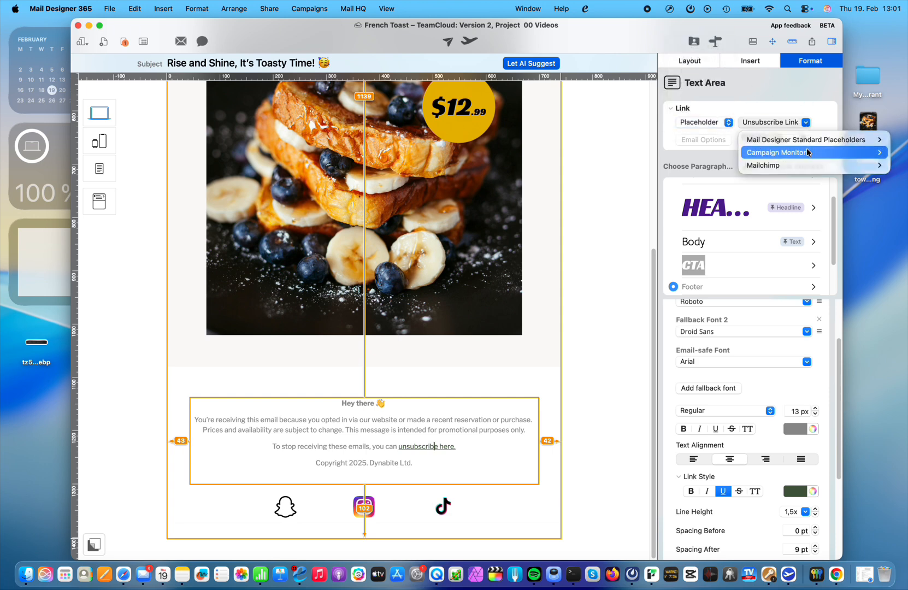
{"action": "mouse_move", "coordinate": [807, 153]}
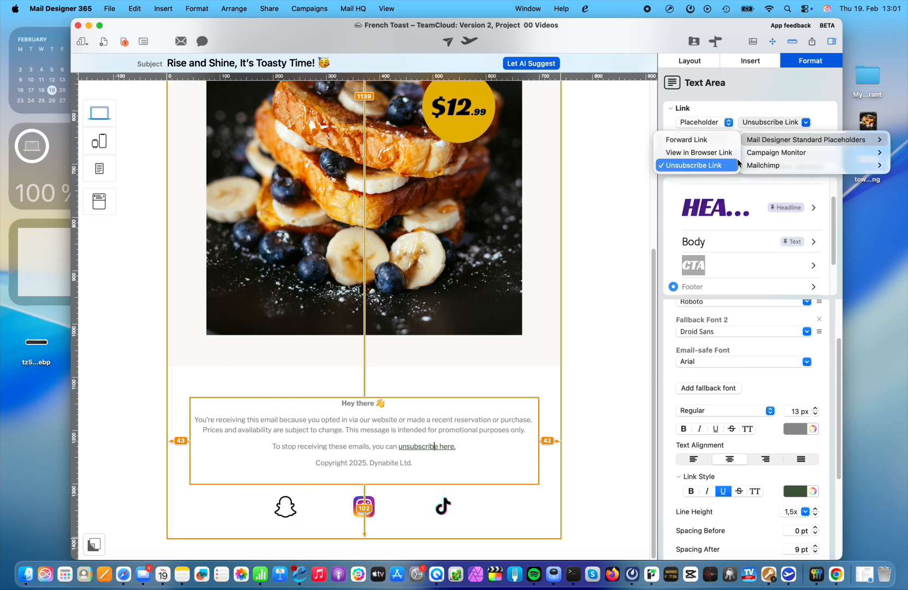
{"action": "left_click", "coordinate": [727, 163]}
{"action": "left_click", "coordinate": [638, 176]}
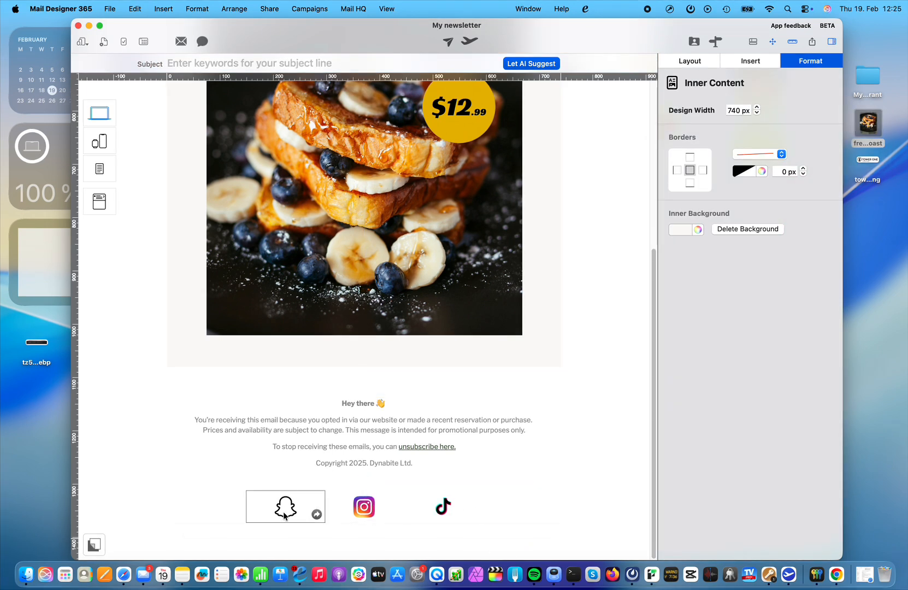
Step: Link the Snapchat icon in the footer to my.snapchat.page
{"action": "left_click", "coordinate": [262, 514]}
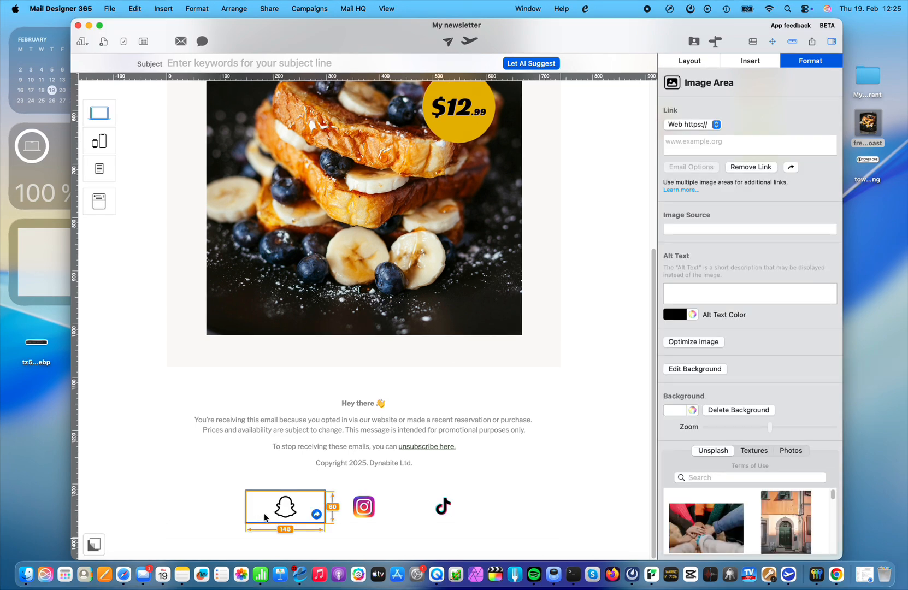
{"action": "left_click", "coordinate": [721, 148]}
{"action": "type", "text": "my.snapchat.page"}
{"action": "key", "text": "Return"}
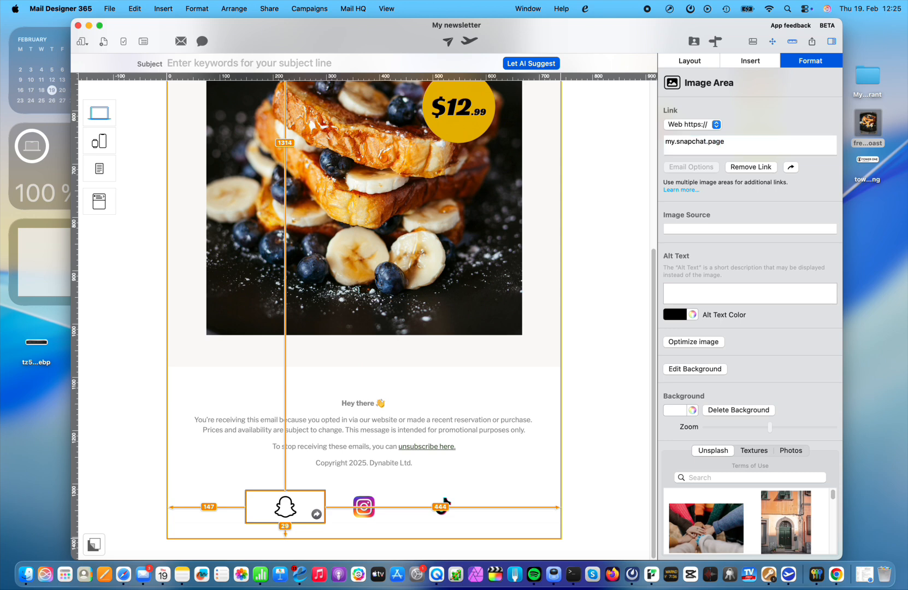
{"action": "left_click", "coordinate": [582, 244]}
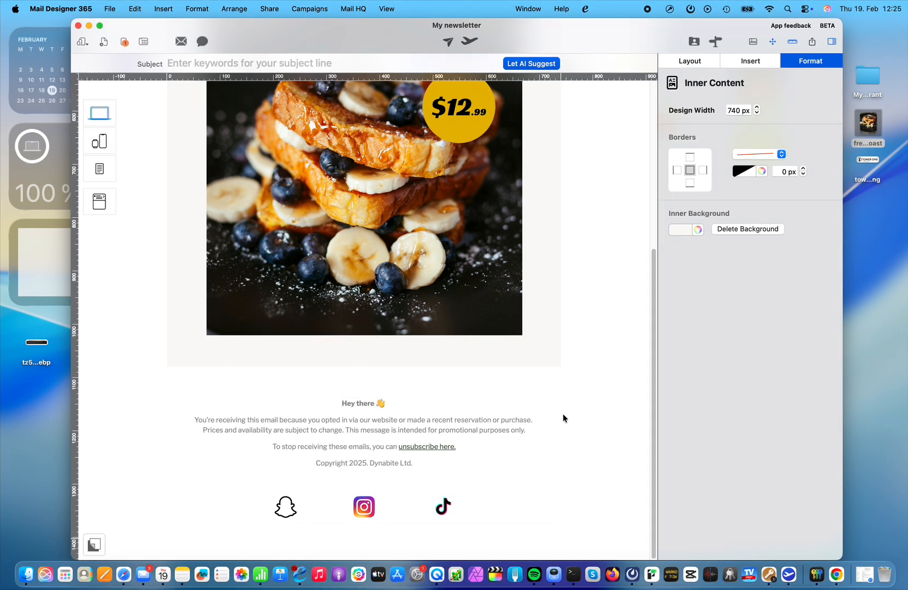
Step: In the smartphone version, show the layout block outlines, lengthen the French toast photo's area and enlarge the photo to fill it
{"action": "scroll", "coordinate": [601, 397], "scroll_direction": "up", "scroll_amount": 10}
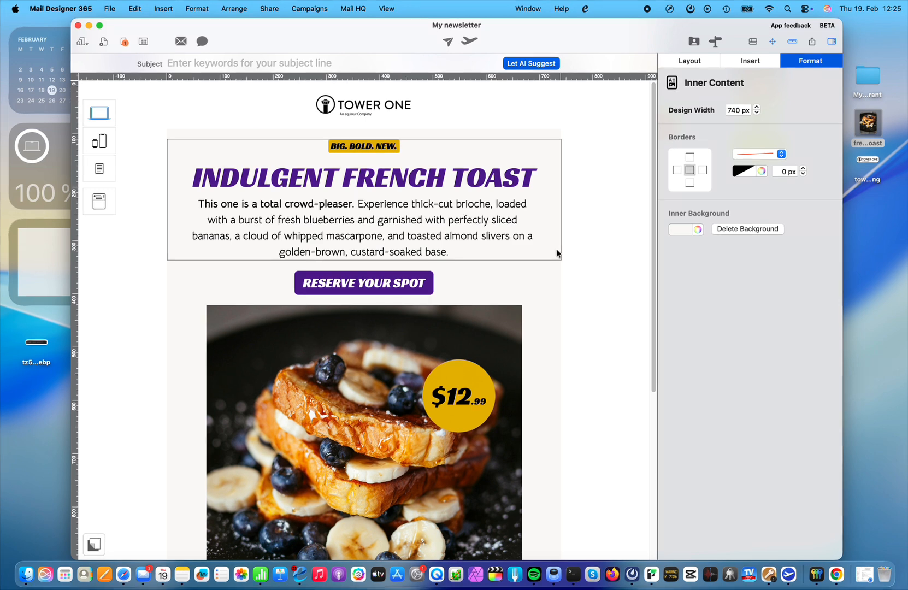
{"action": "left_click", "coordinate": [97, 142]}
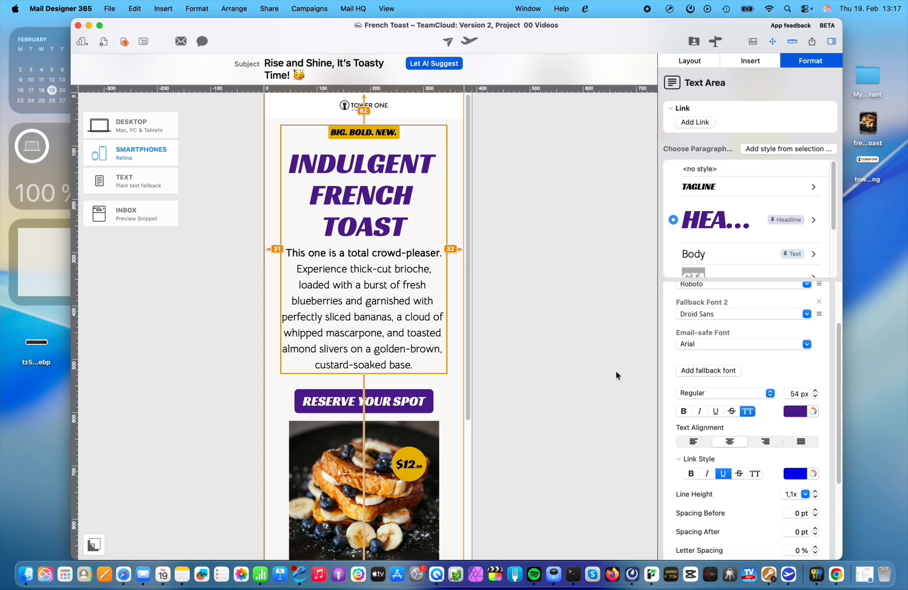
{"action": "scroll", "coordinate": [405, 445], "scroll_direction": "down", "scroll_amount": 5}
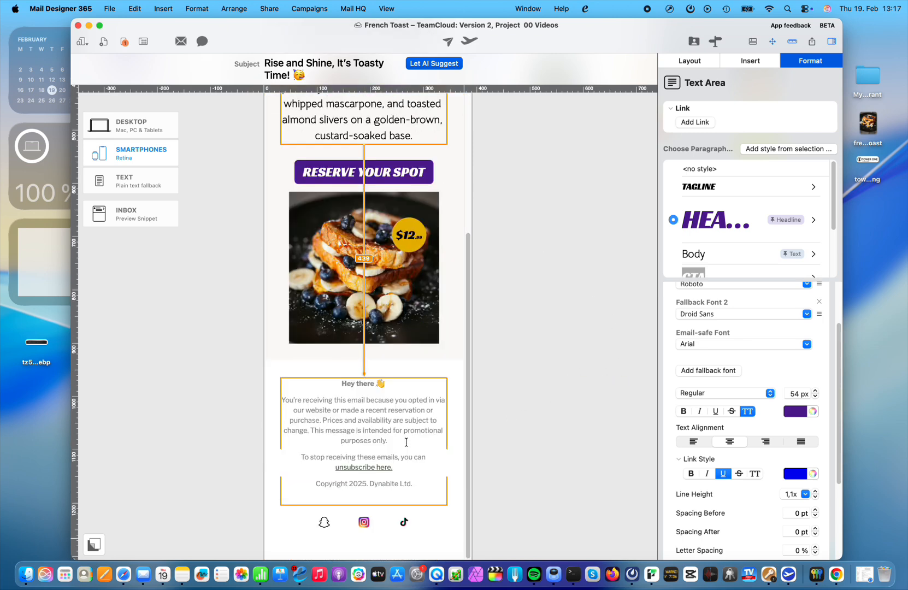
{"action": "left_click_drag", "start_coordinate": [439, 304], "coordinate": [423, 348]}
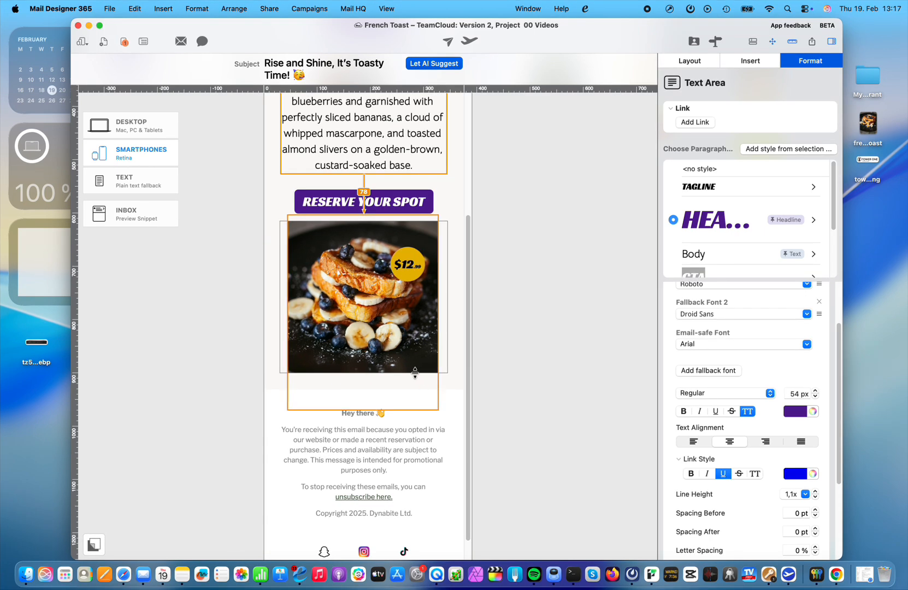
{"action": "left_click", "coordinate": [752, 41]}
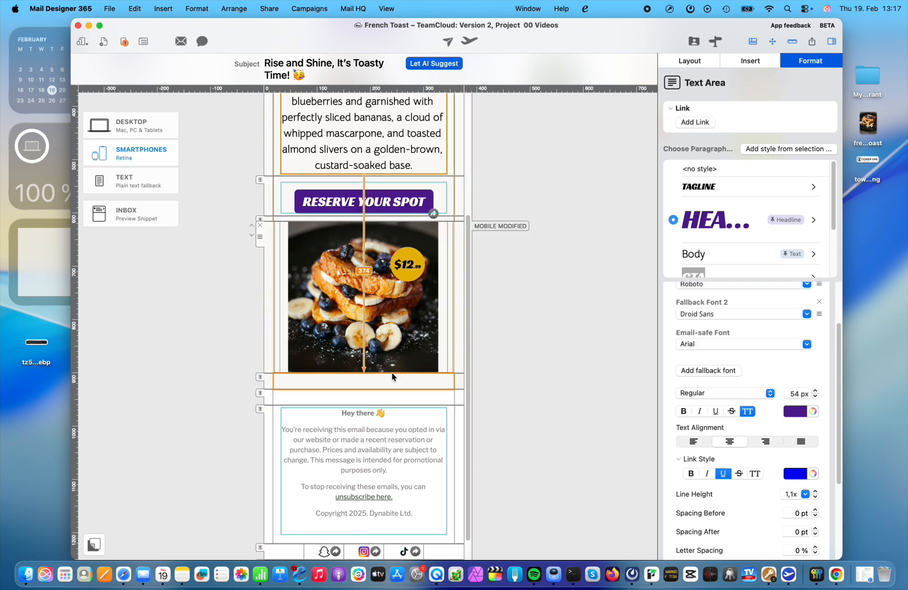
{"action": "left_click_drag", "start_coordinate": [394, 373], "coordinate": [395, 450]}
{"action": "left_click_drag", "start_coordinate": [438, 409], "coordinate": [507, 426]}
{"action": "left_click_drag", "start_coordinate": [363, 350], "coordinate": [348, 373]}
Step: Enlarge the yellow $12.99 price circle with its text, place it in the mobile photo's lower-left corner, and hide the layout outlines
{"action": "left_click_drag", "start_coordinate": [409, 264], "coordinate": [363, 308]}
{"action": "left_click_drag", "start_coordinate": [394, 277], "coordinate": [320, 404]}
{"action": "left_click", "coordinate": [763, 169]}
{"action": "left_click_drag", "start_coordinate": [429, 273], "coordinate": [400, 403]}
{"action": "left_click", "coordinate": [750, 270]}
{"action": "left_click", "coordinate": [362, 224]}
{"action": "left_click", "coordinate": [322, 403]}
{"action": "left_click_drag", "start_coordinate": [337, 403], "coordinate": [309, 403]}
{"action": "left_click", "coordinate": [322, 426]}
{"action": "left_click_drag", "start_coordinate": [351, 435], "coordinate": [363, 441]}
{"action": "right_click", "coordinate": [356, 404]}
{"action": "left_click_drag", "start_coordinate": [317, 403], "coordinate": [323, 403]}
{"action": "left_click", "coordinate": [404, 133]}
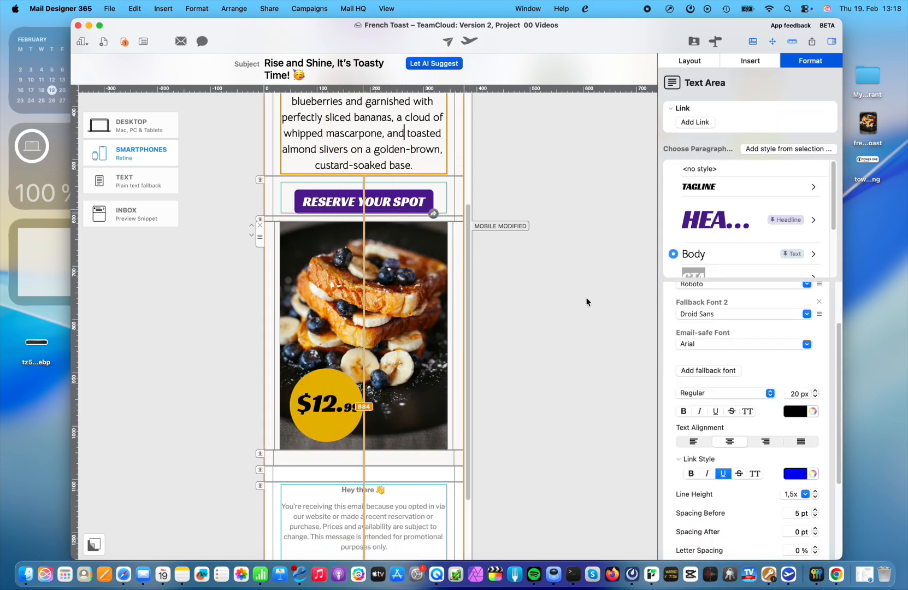
{"action": "left_click", "coordinate": [752, 41]}
Step: Review the smartphone layout and preview the newsletter on an iPhone 15, checking the text, photo and footer
{"action": "left_click", "coordinate": [365, 526]}
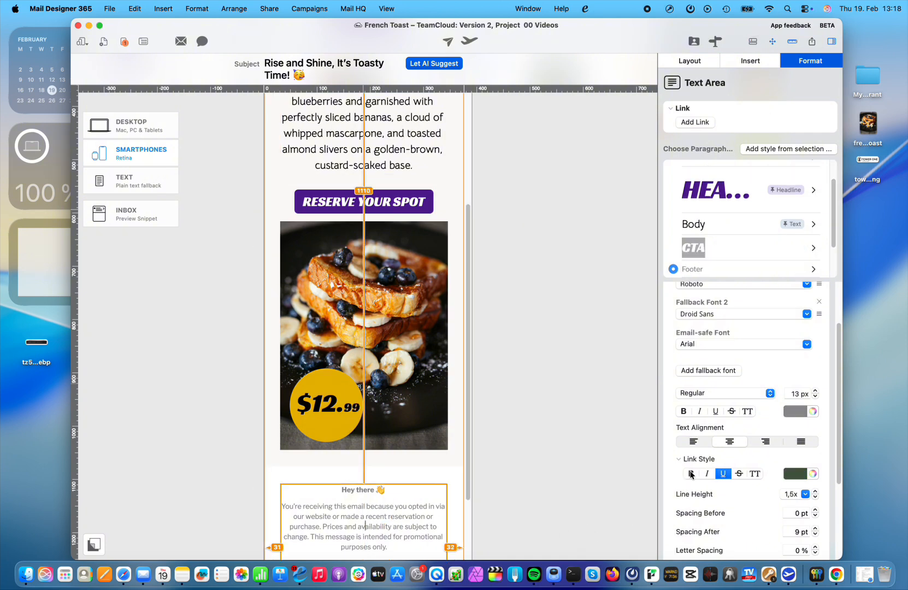
{"action": "scroll", "coordinate": [223, 442], "scroll_direction": "up", "scroll_amount": 5}
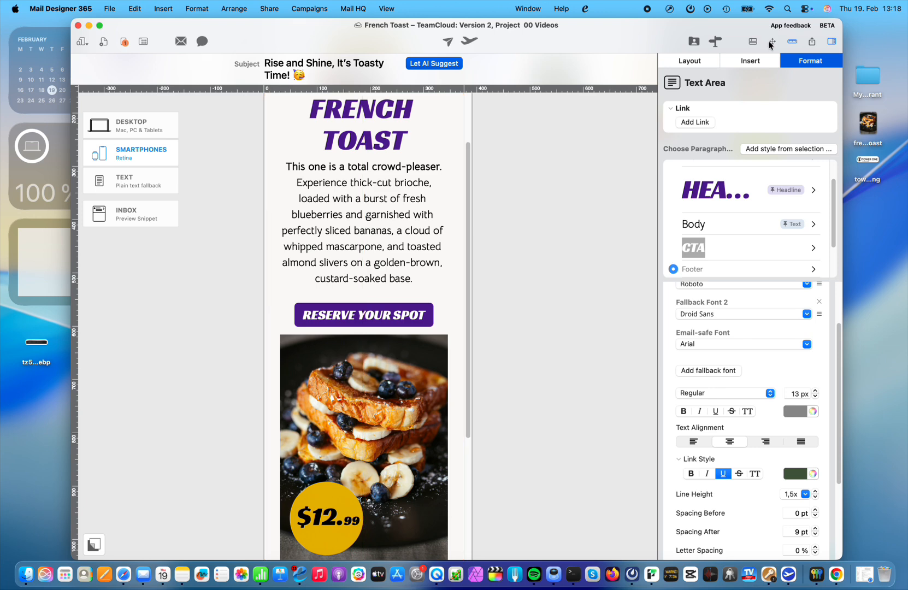
{"action": "scroll", "coordinate": [581, 376], "scroll_direction": "down", "scroll_amount": 9}
{"action": "scroll", "coordinate": [580, 380], "scroll_direction": "up", "scroll_amount": 15}
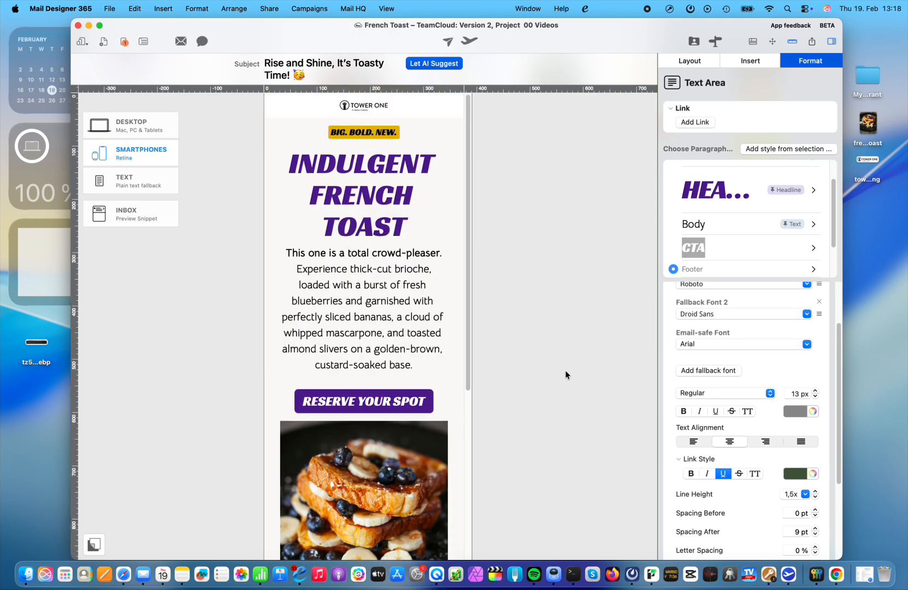
{"action": "scroll", "coordinate": [565, 372], "scroll_direction": "down", "scroll_amount": 14}
{"action": "left_click", "coordinate": [86, 44]}
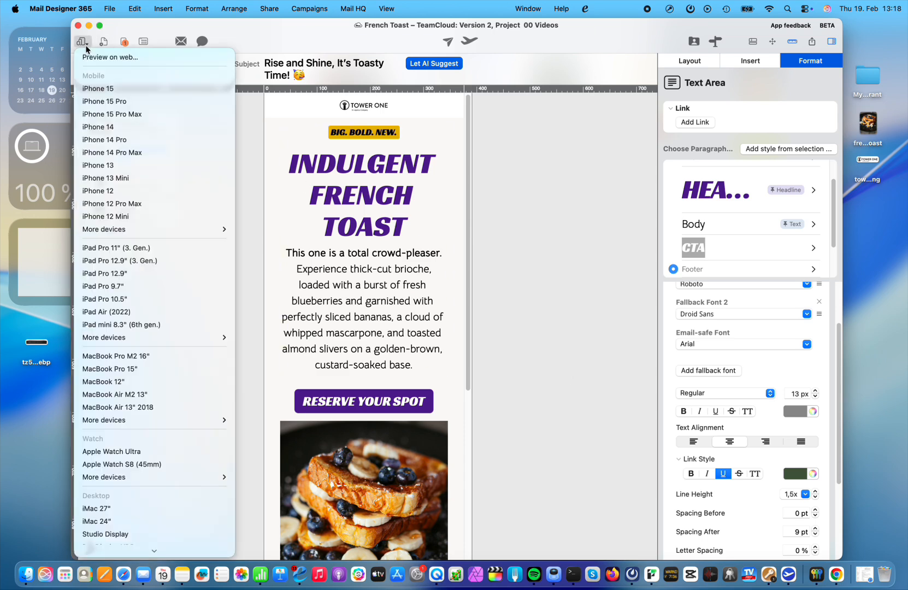
{"action": "left_click", "coordinate": [122, 89]}
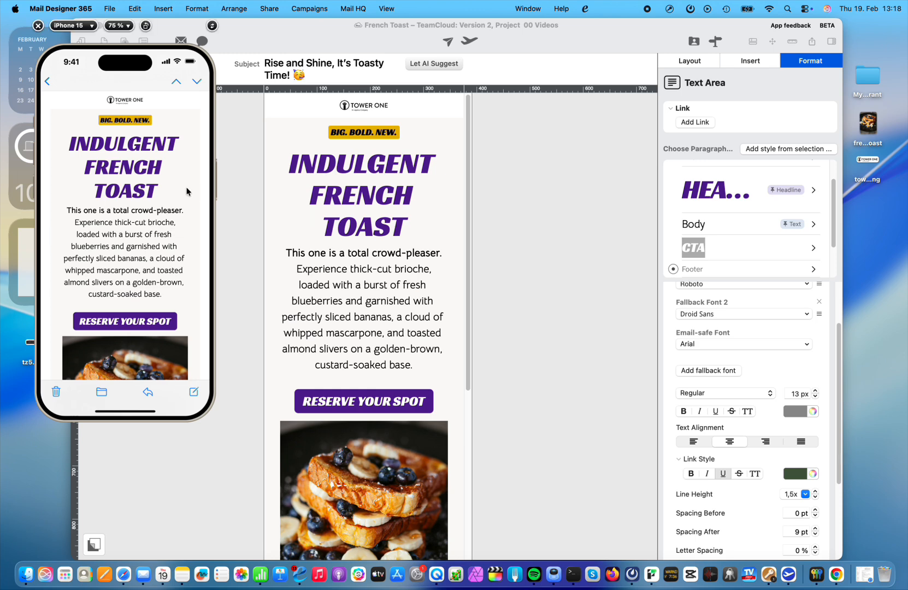
{"action": "scroll", "coordinate": [199, 274], "scroll_direction": "down", "scroll_amount": 5}
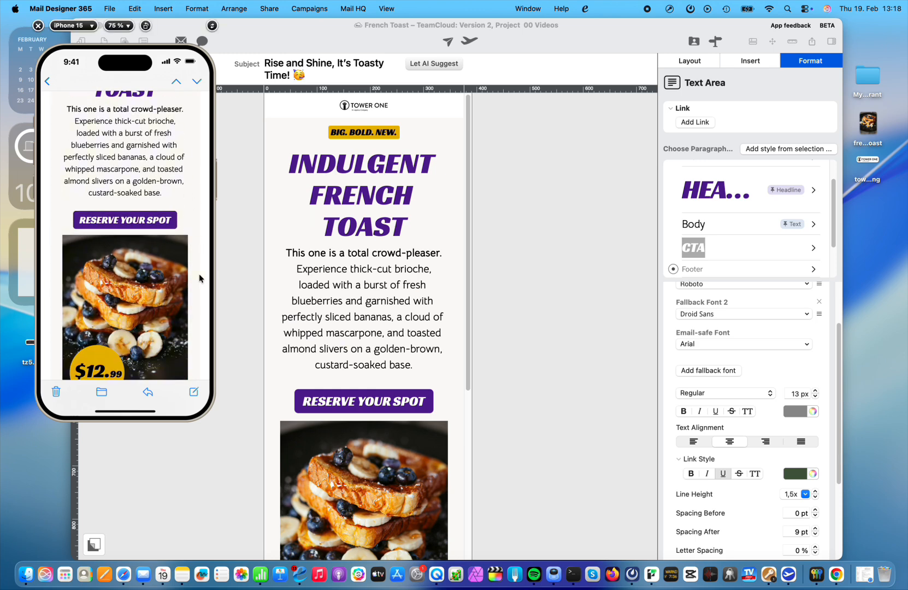
{"action": "scroll", "coordinate": [198, 273], "scroll_direction": "down", "scroll_amount": 3}
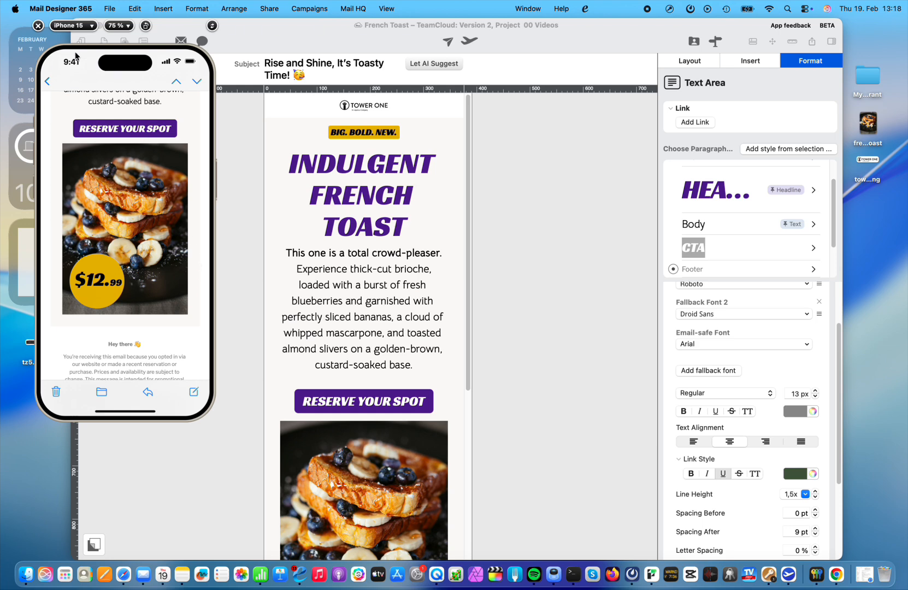
{"action": "left_click", "coordinate": [38, 26]}
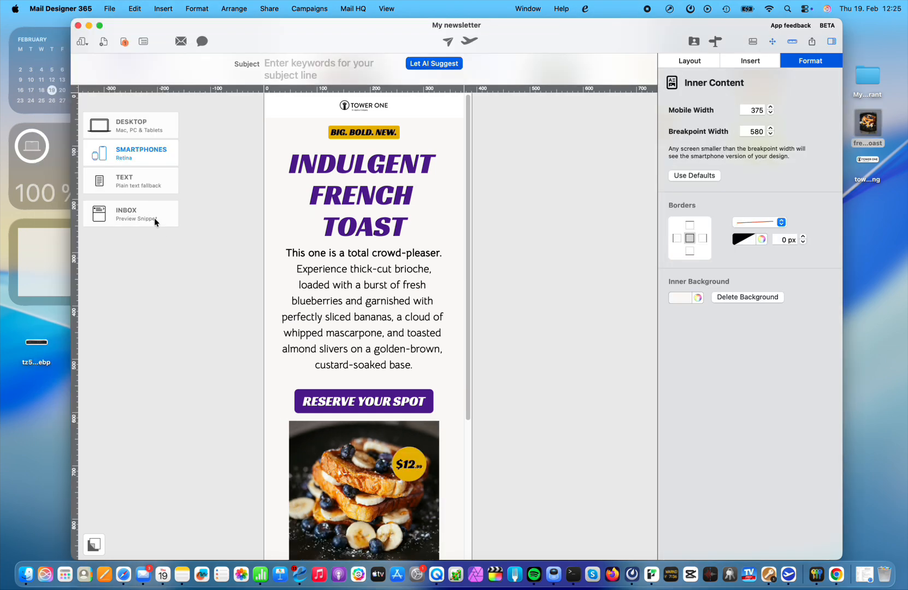
Step: Set the email subject in the inbox preview settings to "Delicious French Toast 😋"
{"action": "left_click", "coordinate": [154, 219]}
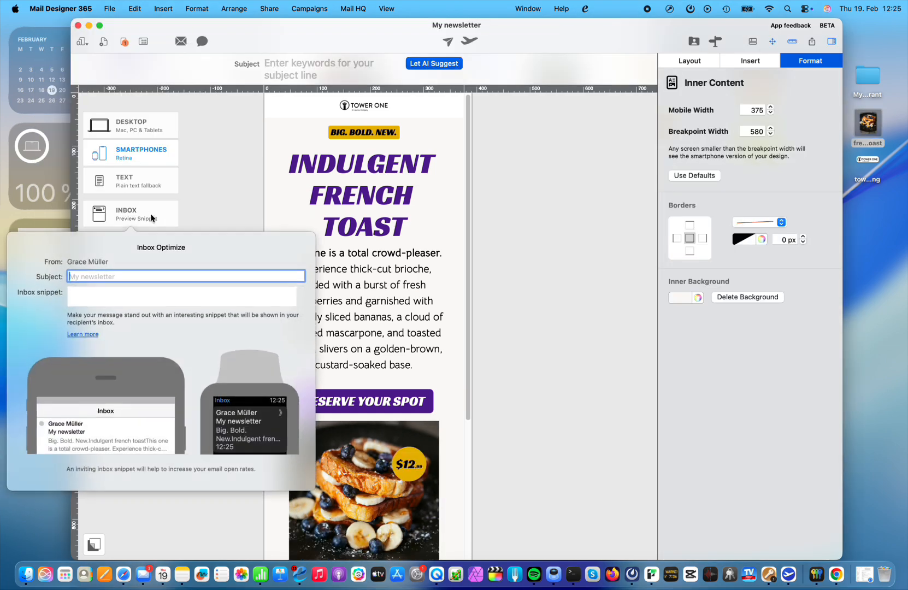
{"action": "type", "text": "Delicious French Toast"}
{"action": "left_click", "coordinate": [160, 277]}
{"action": "left_click", "coordinate": [202, 383]}
Step: Enter the inbox snippet "Limited edition: Try our latest menu addition. Perfect for brunch or dessert!"
{"action": "left_click", "coordinate": [113, 283]}
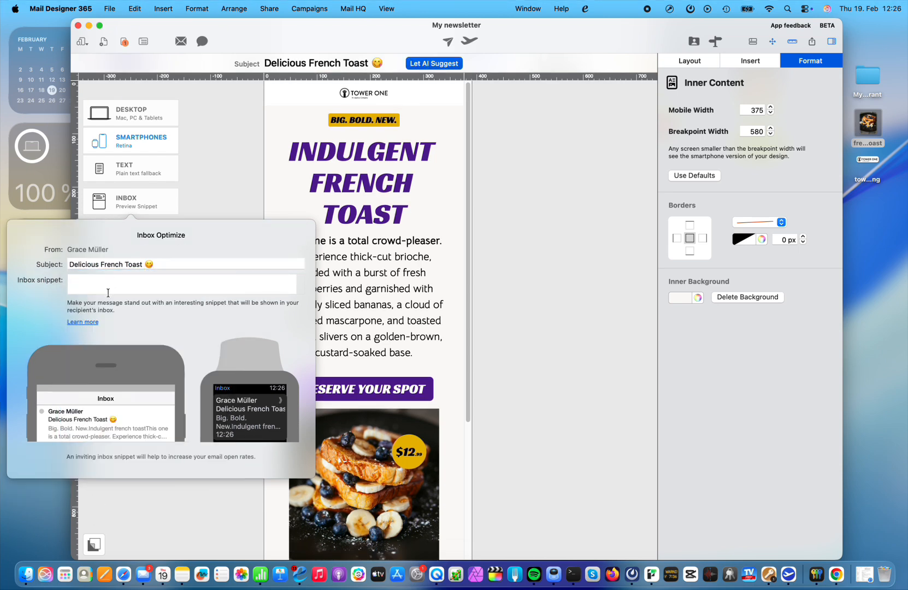
{"action": "type", "text": "Limited edition: Try our"}
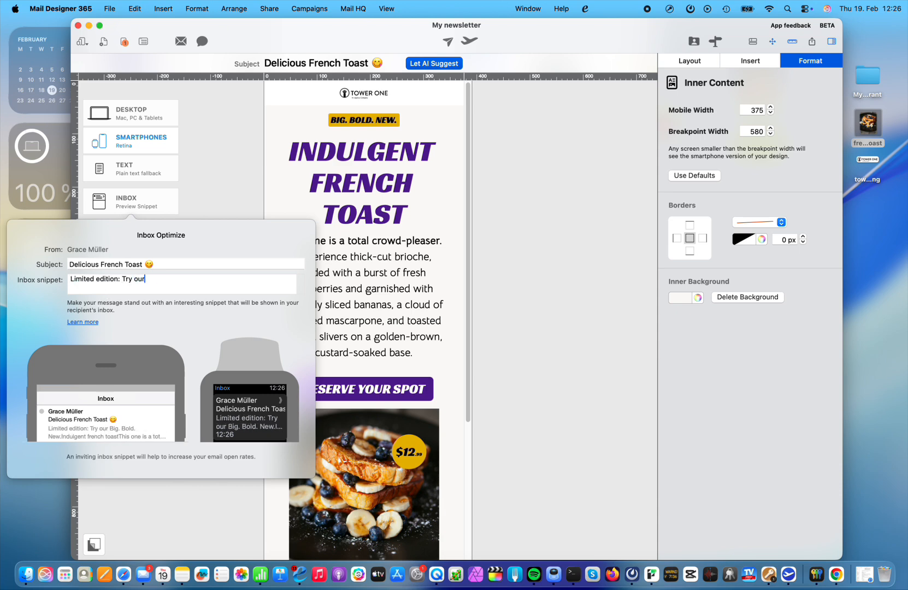
{"action": "type", "text": " latest menu addition. Perfect for brunch or desse"}
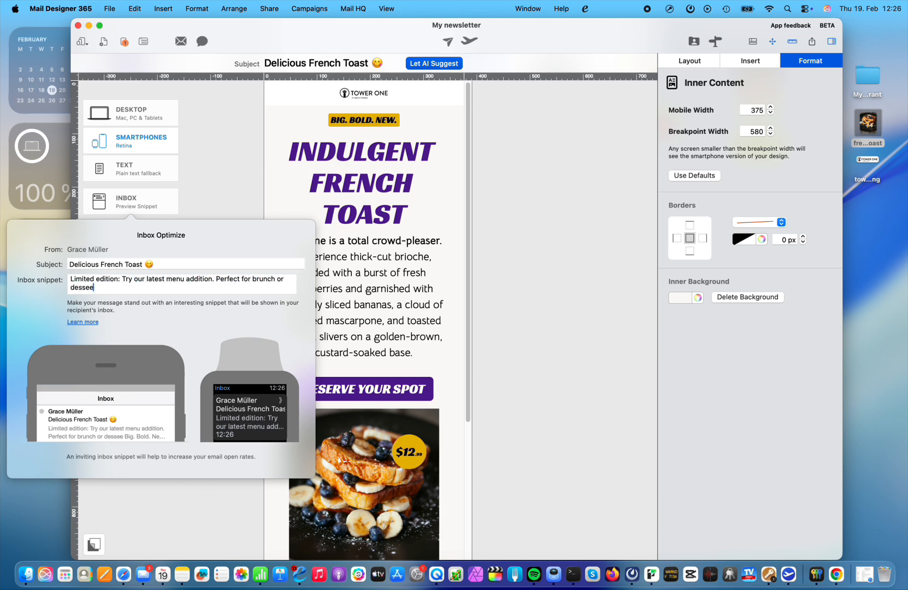
{"action": "type", "text": "rt!"}
{"action": "left_click", "coordinate": [228, 168]}
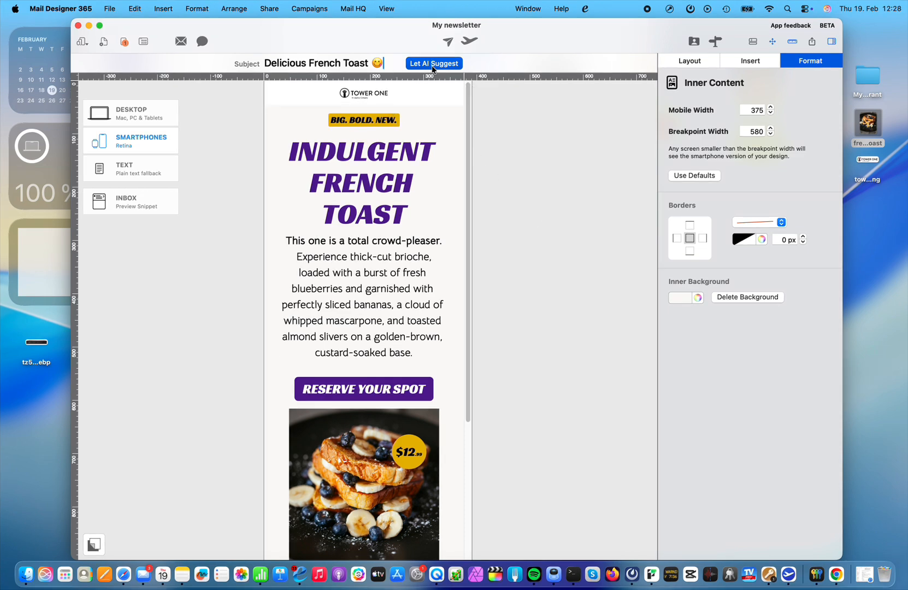
Step: Generate AI subject line ideas in funny and slang tones and apply "Rise and Shine, It's Toasty Time! 🥳"
{"action": "left_click", "coordinate": [429, 63]}
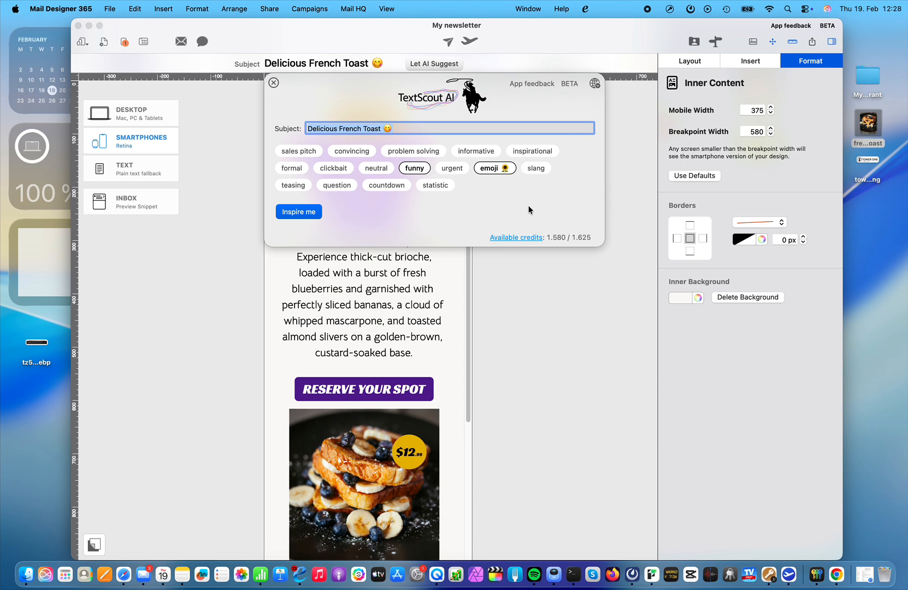
{"action": "left_click", "coordinate": [499, 168]}
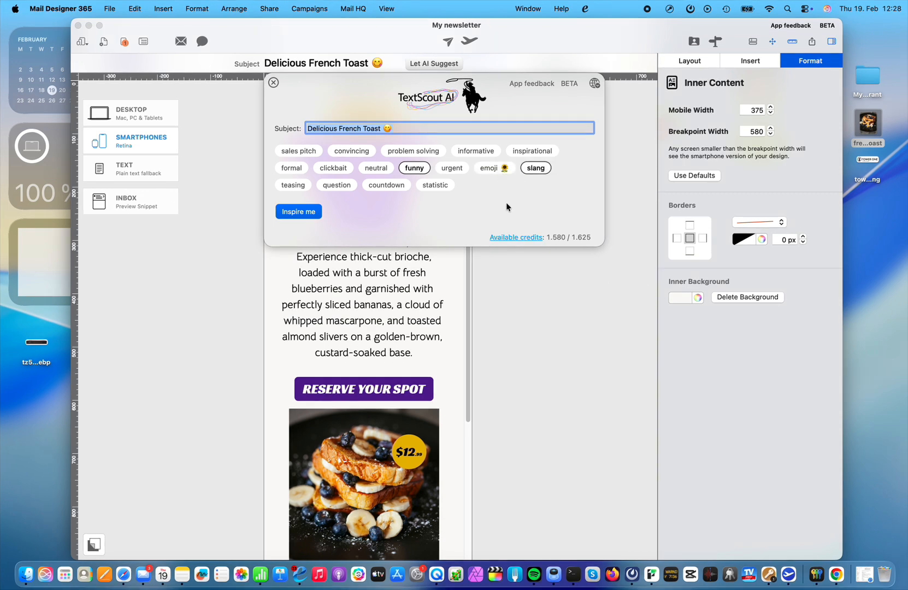
{"action": "left_click", "coordinate": [309, 211]}
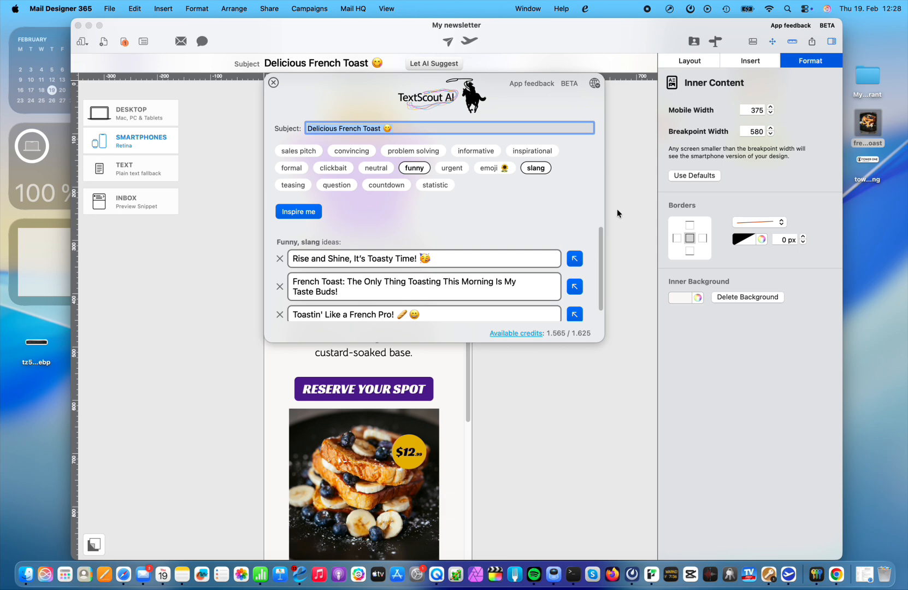
{"action": "left_click", "coordinate": [574, 259]}
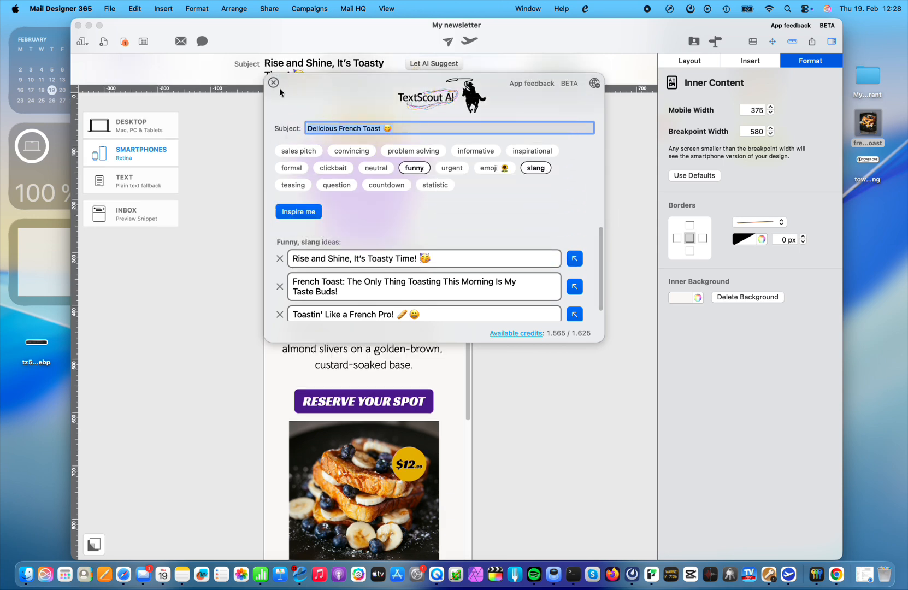
{"action": "left_click", "coordinate": [274, 84]}
Step: Return to the desktop version, start a test mail and save the design as "French Toast" in Project 00 Videos
{"action": "left_click", "coordinate": [131, 125]}
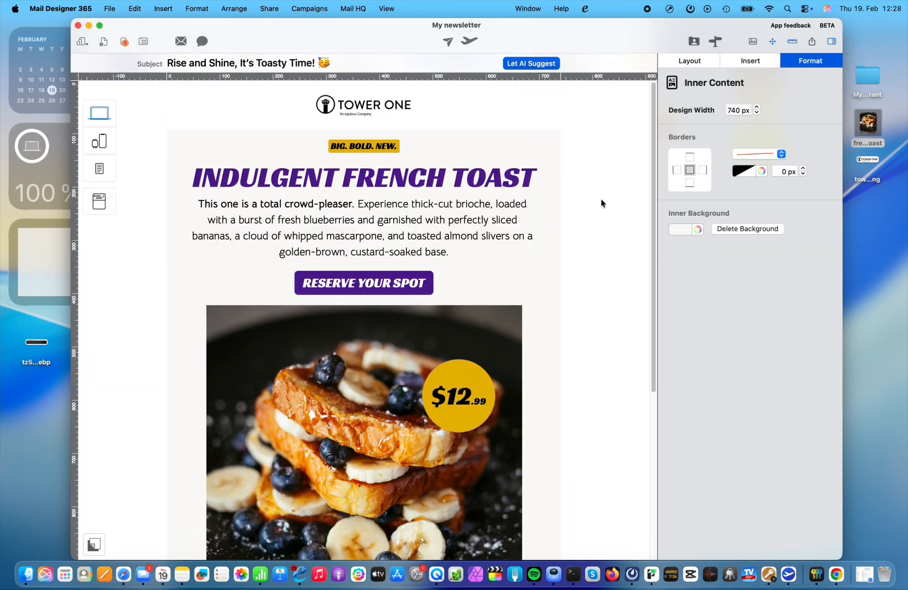
{"action": "left_click", "coordinate": [181, 42]}
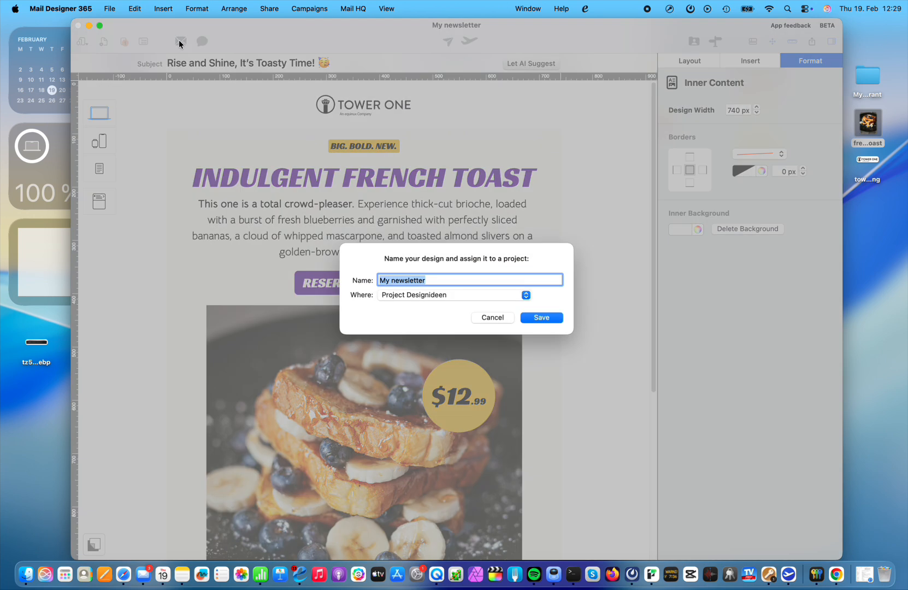
{"action": "left_click", "coordinate": [428, 294]}
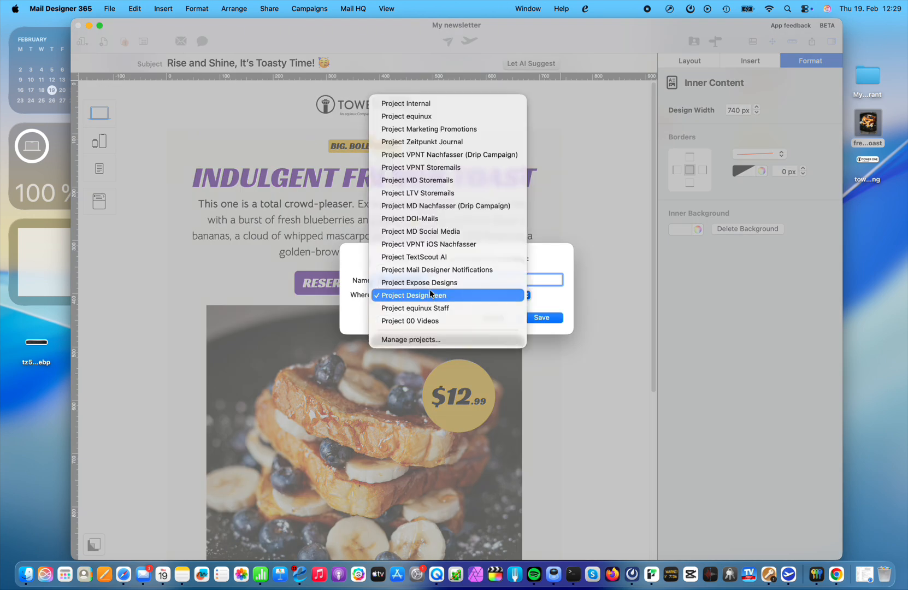
{"action": "left_click", "coordinate": [426, 321]}
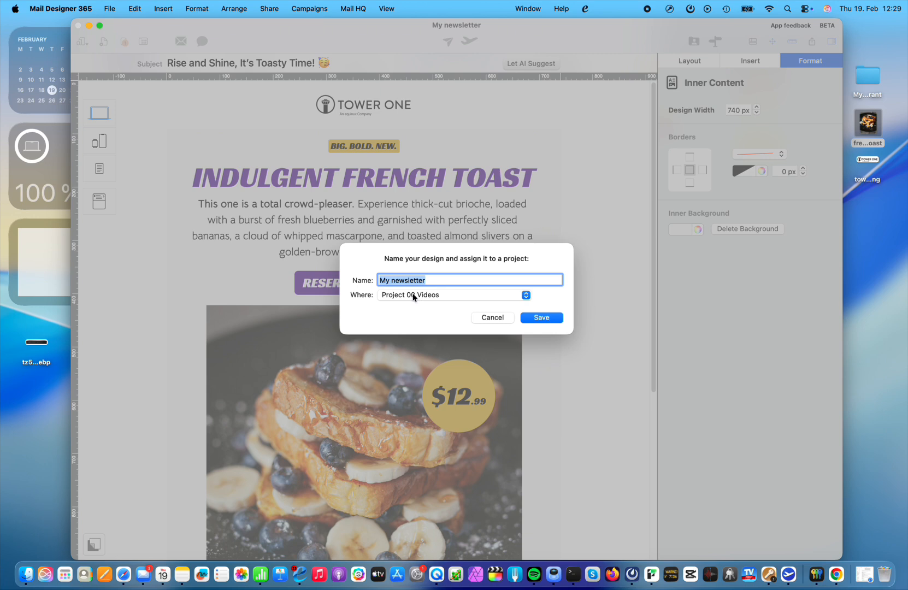
{"action": "type", "text": "French Toast"}
{"action": "left_click", "coordinate": [525, 317]}
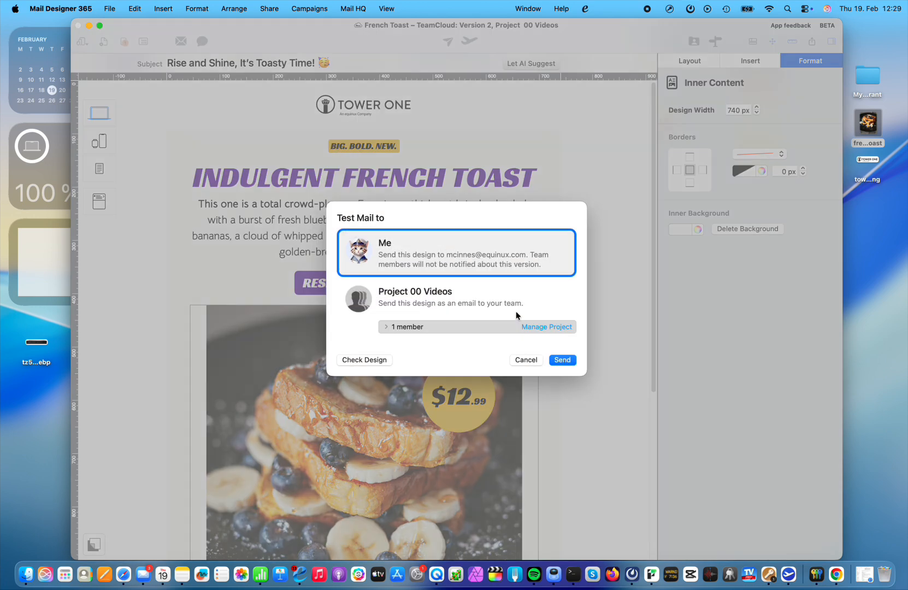
Step: Send the test mail to yourself only and review the received newsletter in Mail
{"action": "left_click", "coordinate": [562, 360]}
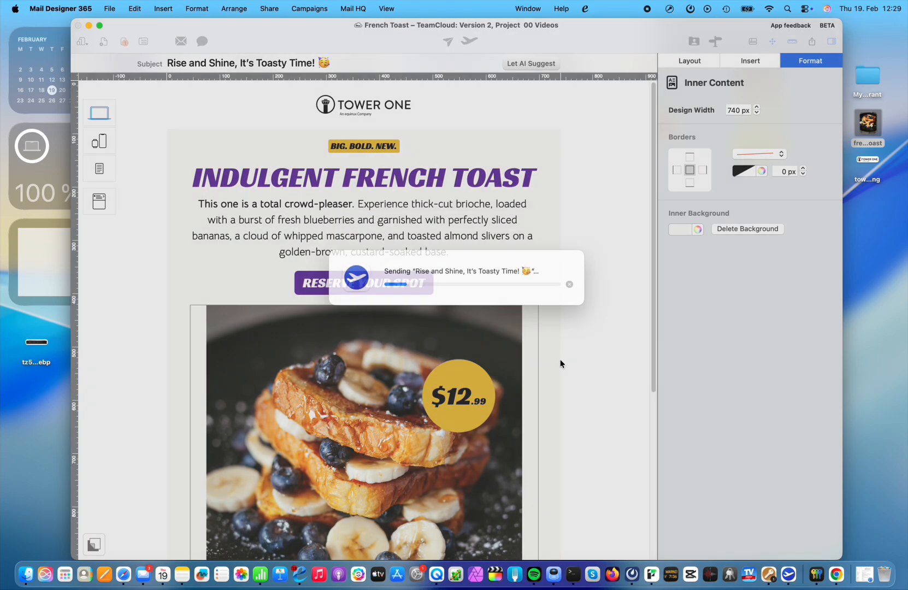
{"action": "scroll", "coordinate": [503, 337], "scroll_direction": "down", "scroll_amount": 10}
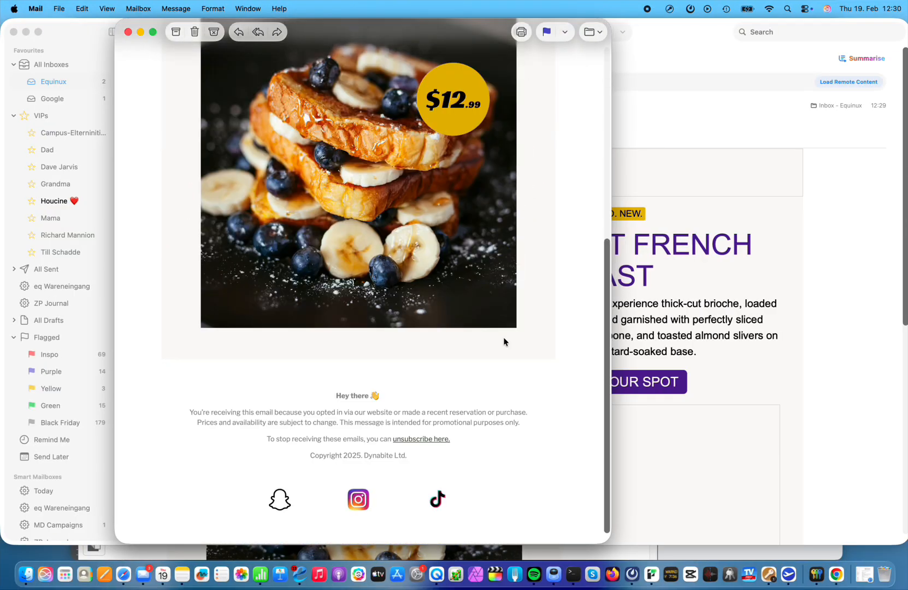
{"action": "scroll", "coordinate": [500, 341], "scroll_direction": "up", "scroll_amount": 10}
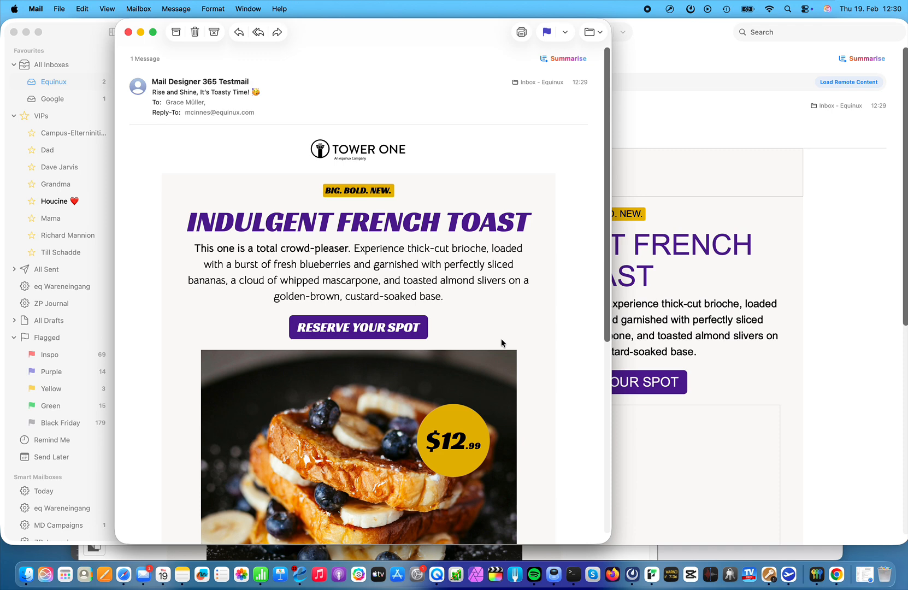